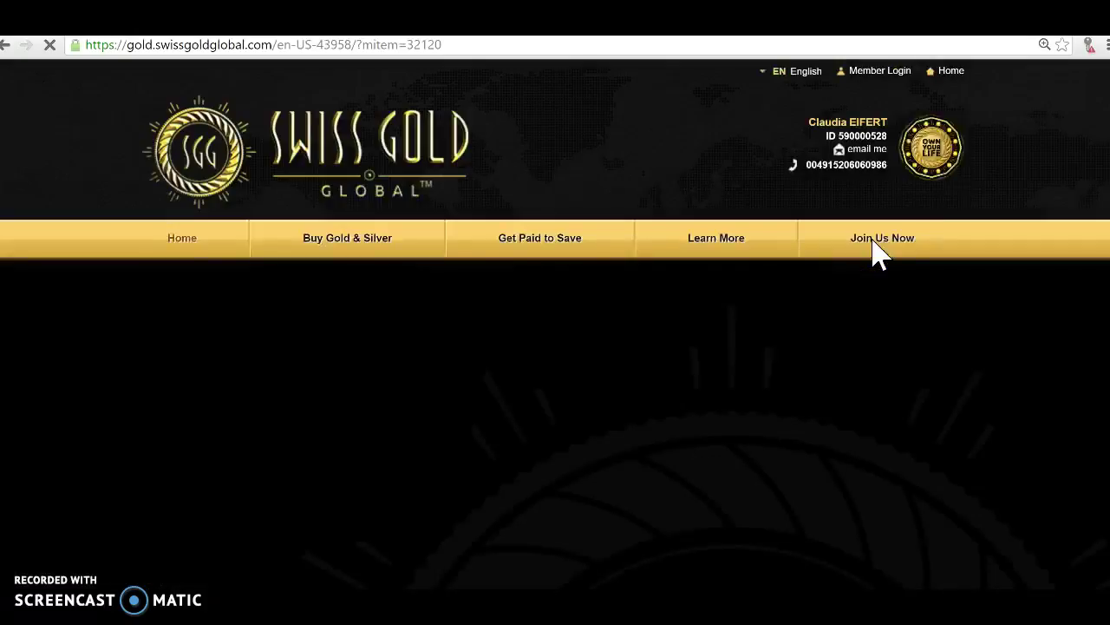
Scroll down the Join Us Now page past the membership plan cards.
{"action": "scroll", "coordinate": [208, 343], "scroll_direction": "down", "scroll_amount": 1}
{"action": "scroll", "coordinate": [208, 343], "scroll_direction": "down", "scroll_amount": 2}
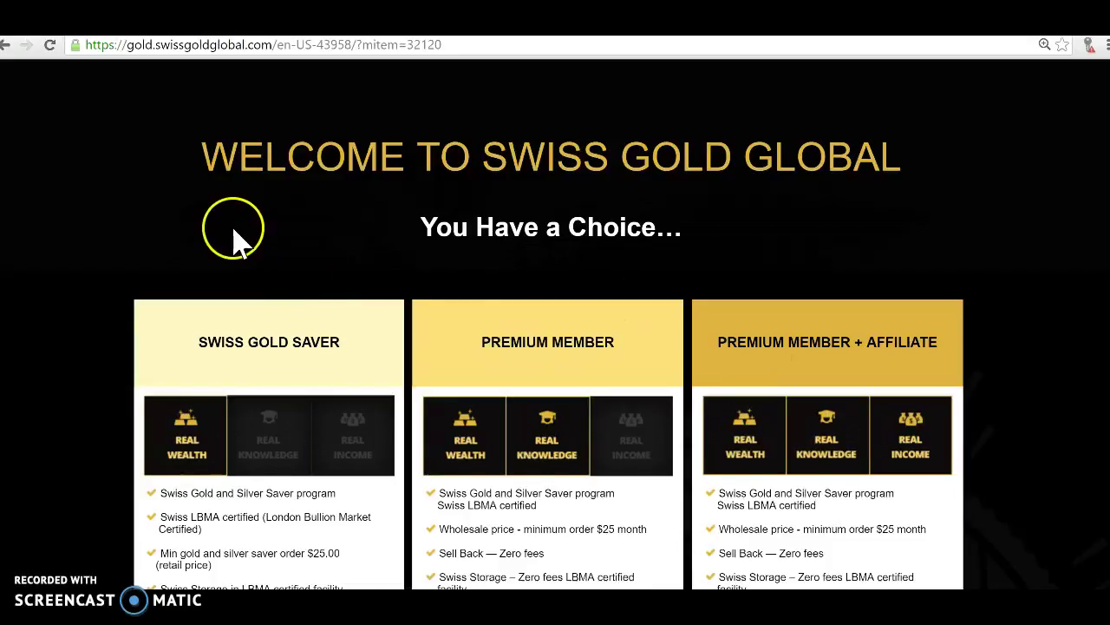
{"action": "scroll", "coordinate": [231, 235], "scroll_direction": "down", "scroll_amount": 2}
{"action": "scroll", "coordinate": [286, 375], "scroll_direction": "down", "scroll_amount": 1}
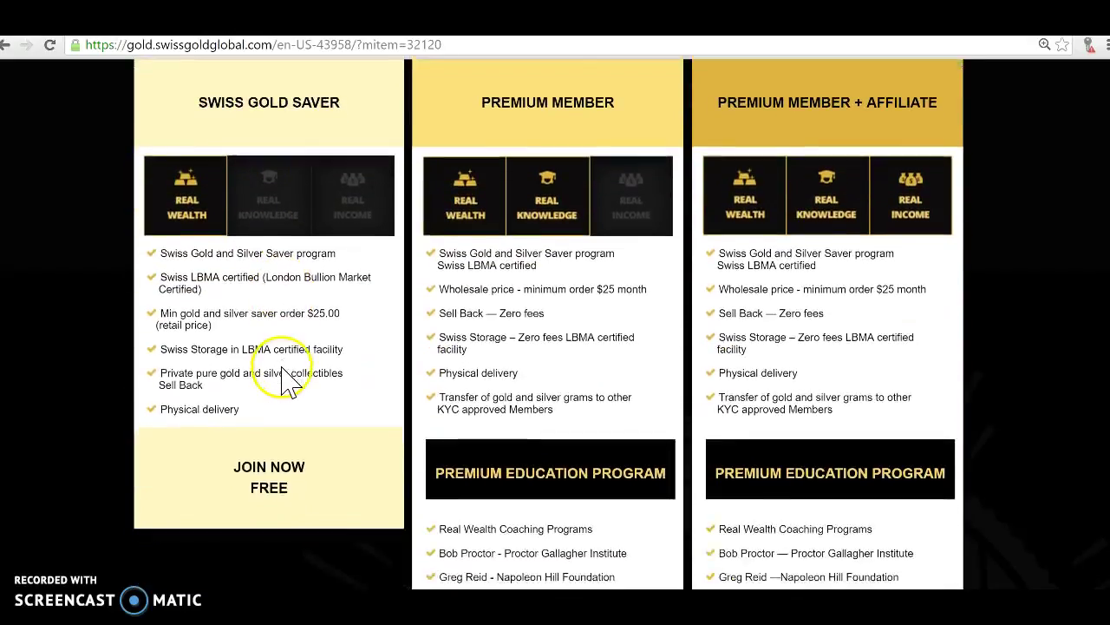
Open the free Swiss Gold Saver application and enter 'test' as first and last name.
{"action": "left_click", "coordinate": [280, 490]}
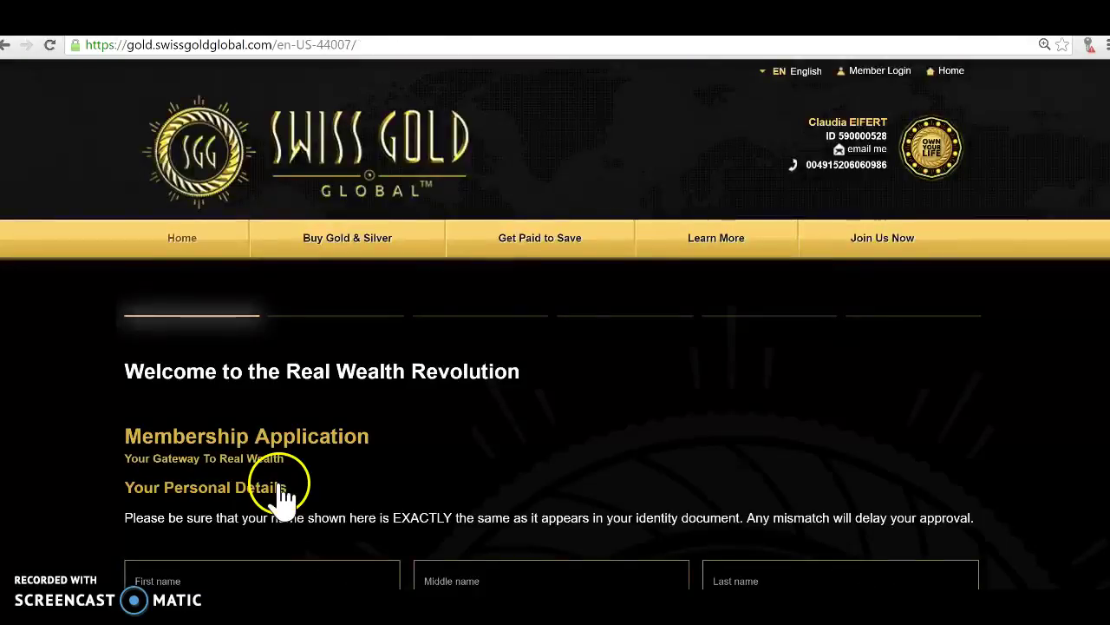
{"action": "scroll", "coordinate": [395, 406], "scroll_direction": "down", "scroll_amount": 2}
{"action": "scroll", "coordinate": [382, 382], "scroll_direction": "down", "scroll_amount": 5}
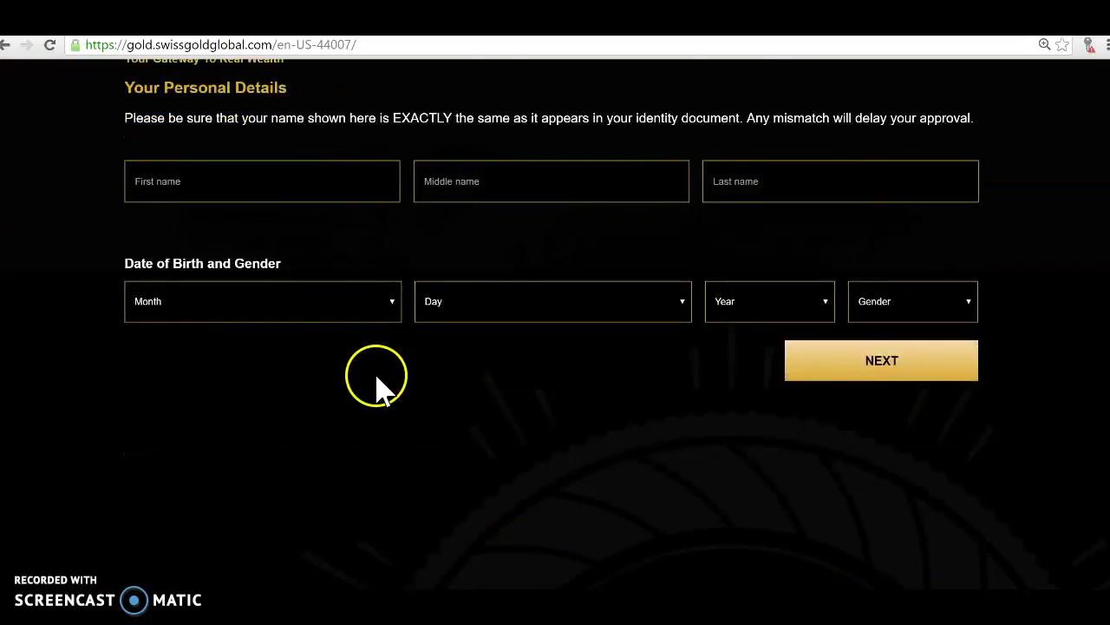
{"action": "scroll", "coordinate": [384, 367], "scroll_direction": "up", "scroll_amount": 1}
{"action": "scroll", "coordinate": [386, 368], "scroll_direction": "up", "scroll_amount": 2}
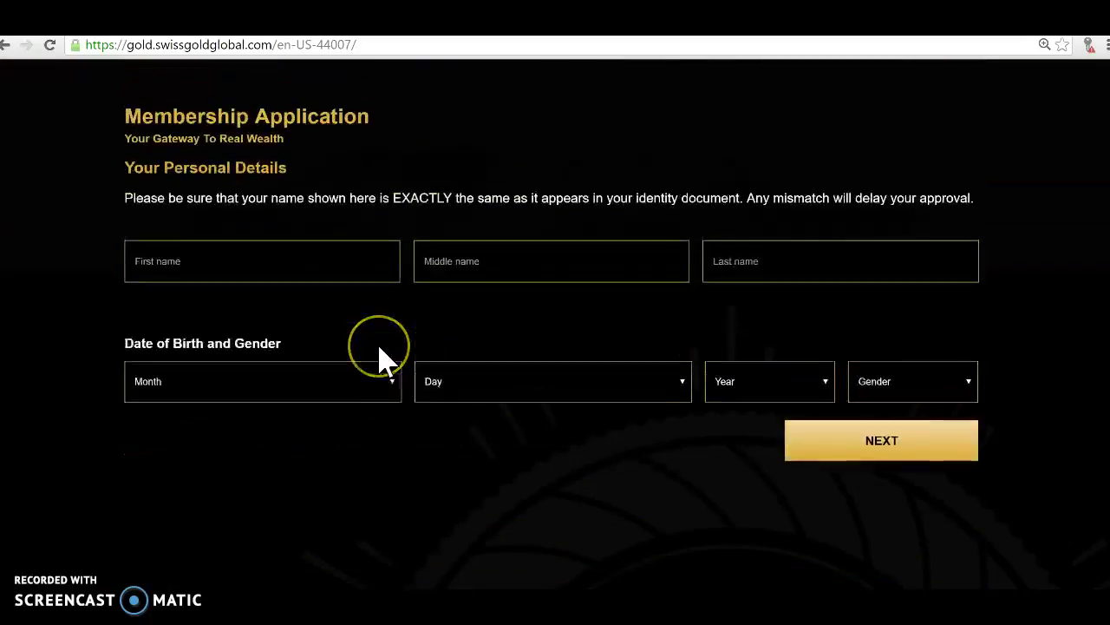
{"action": "scroll", "coordinate": [386, 360], "scroll_direction": "up", "scroll_amount": 1}
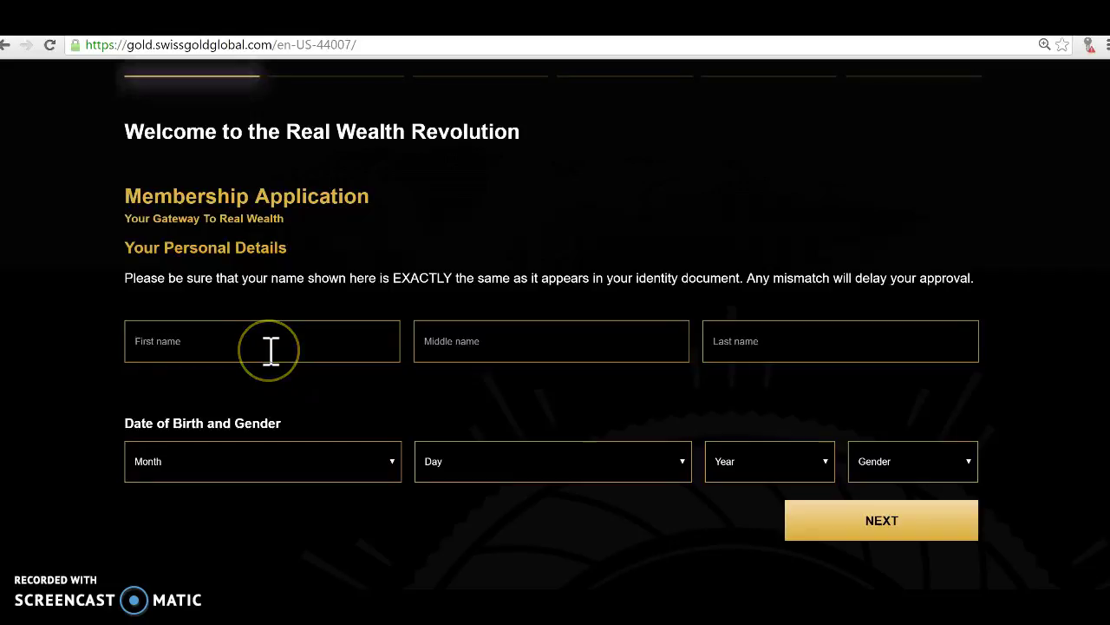
{"action": "left_click", "coordinate": [270, 347]}
{"action": "type", "text": "test"}
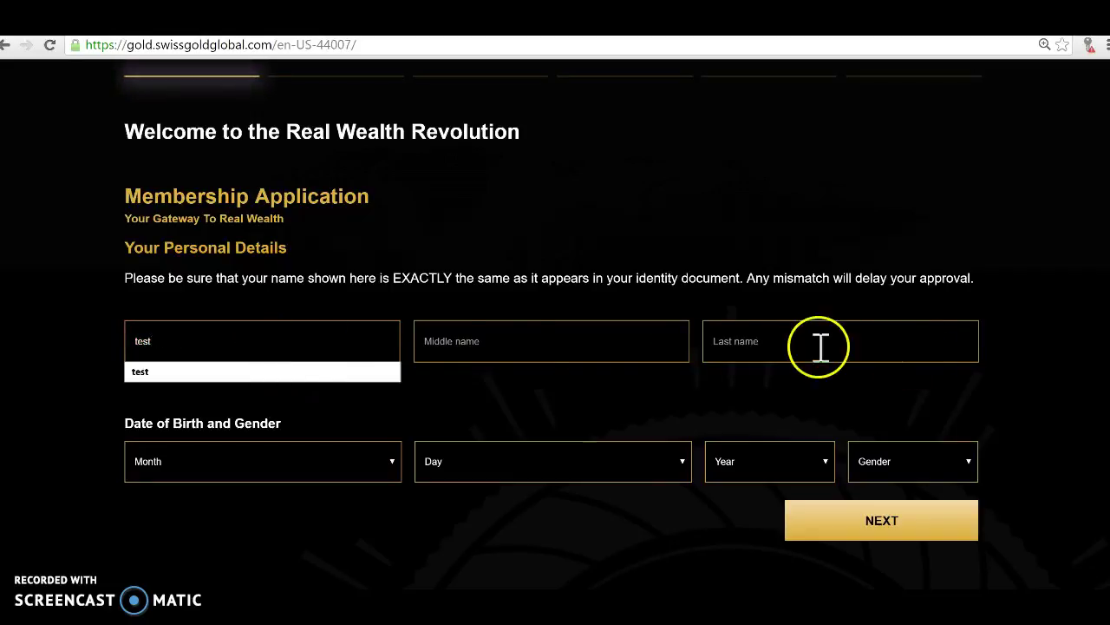
{"action": "left_click", "coordinate": [806, 347]}
{"action": "type", "text": "test"}
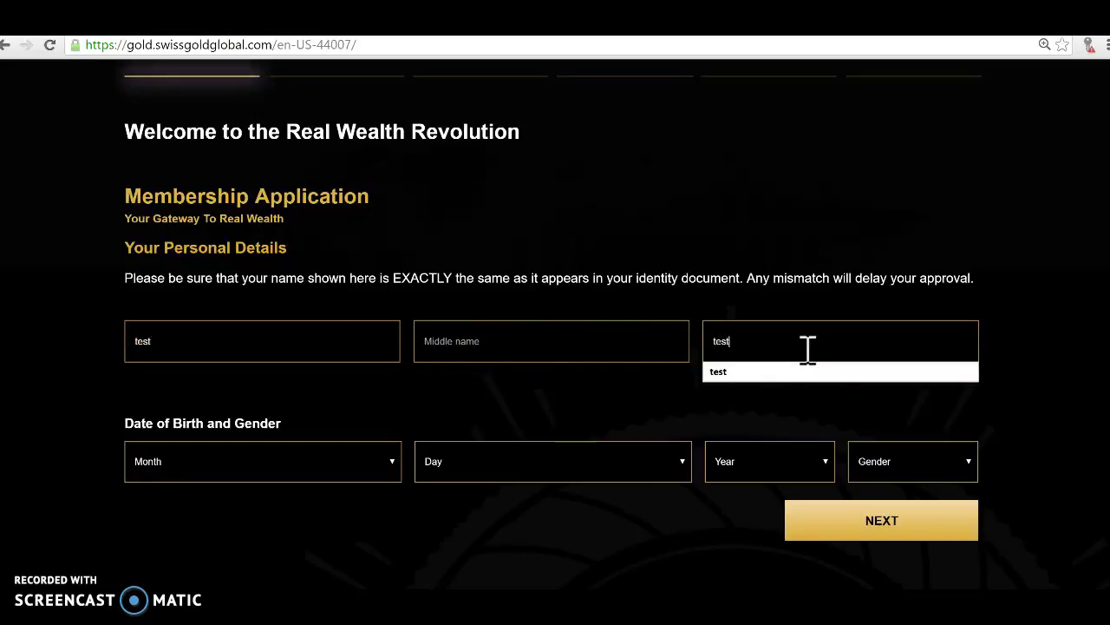
{"action": "left_click", "coordinate": [392, 468]}
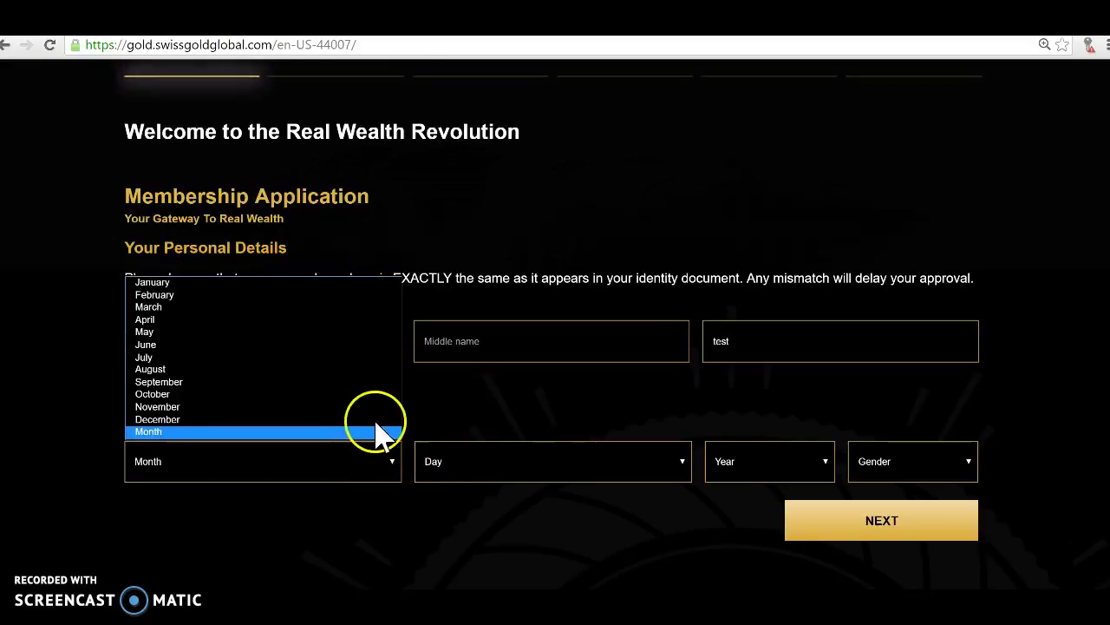
{"action": "left_click", "coordinate": [365, 392]}
{"action": "left_click", "coordinate": [682, 472]}
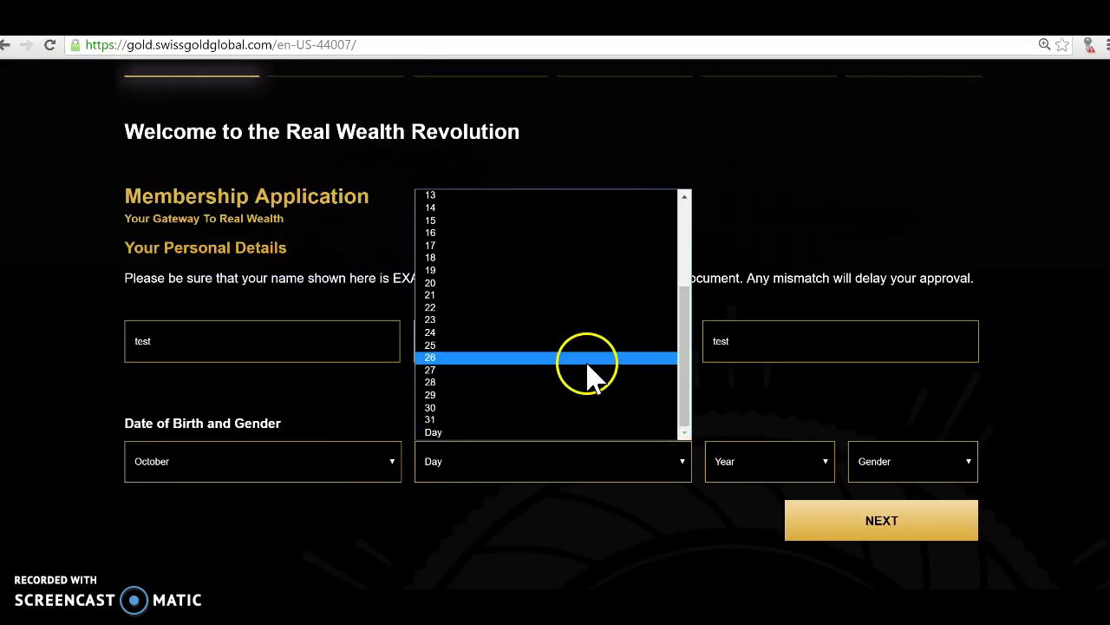
{"action": "left_click", "coordinate": [587, 363]}
{"action": "left_click", "coordinate": [824, 473]}
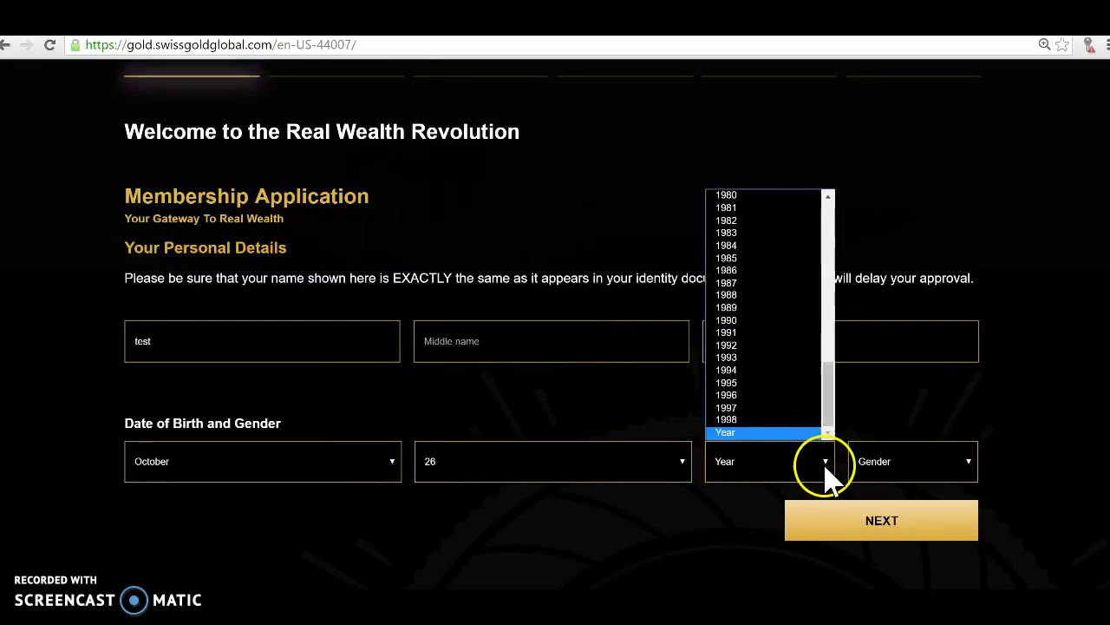
{"action": "left_click", "coordinate": [778, 372]}
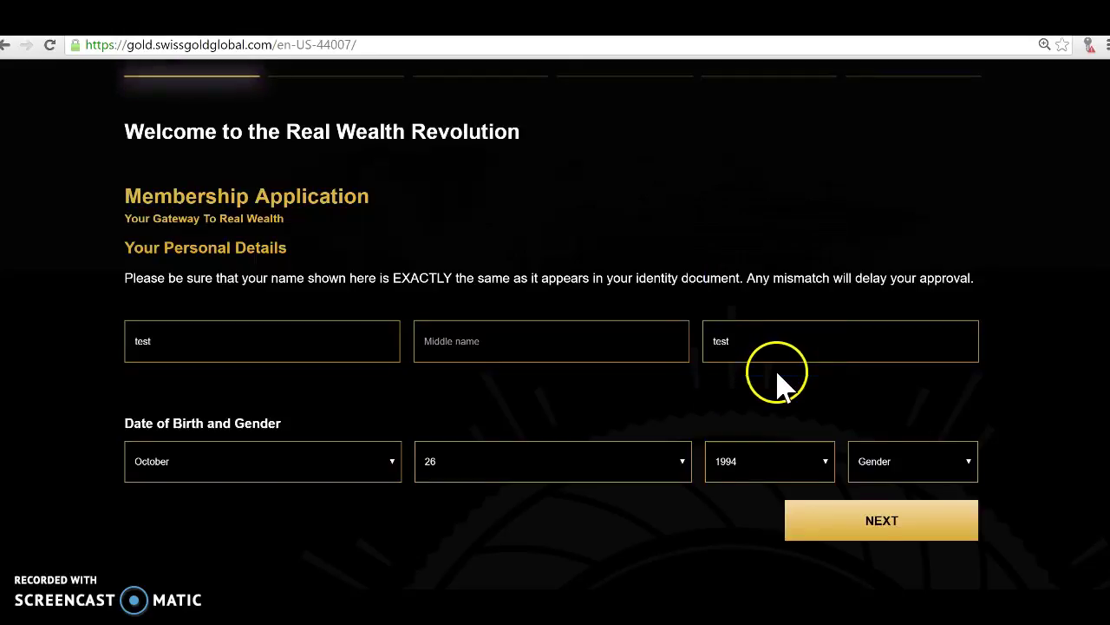
{"action": "left_click", "coordinate": [967, 473]}
{"action": "left_click", "coordinate": [951, 501]}
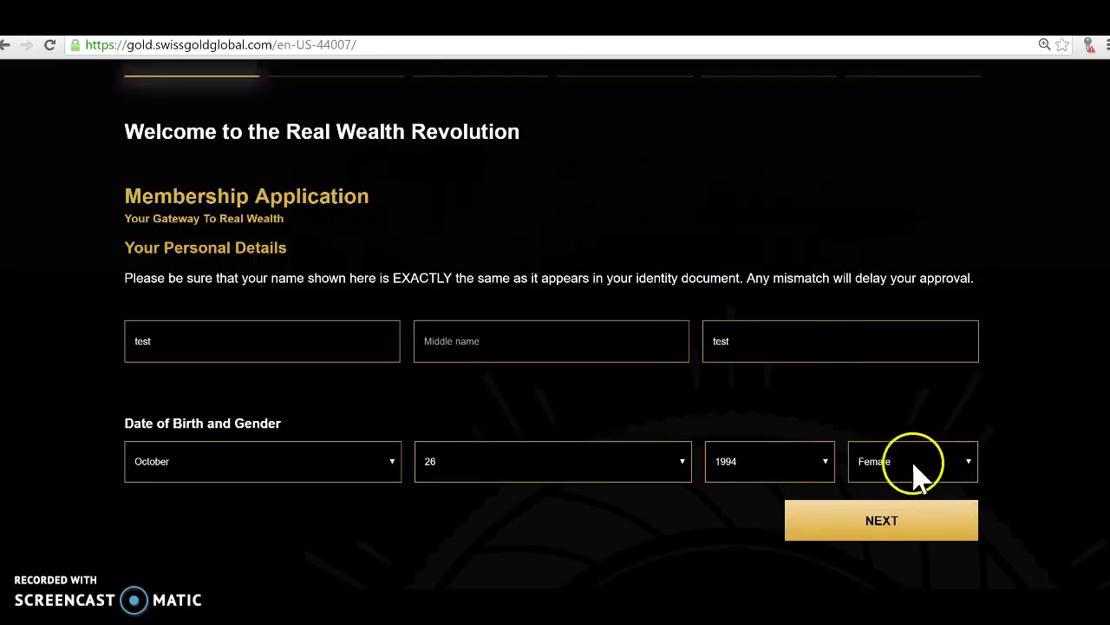
{"action": "left_click", "coordinate": [902, 529]}
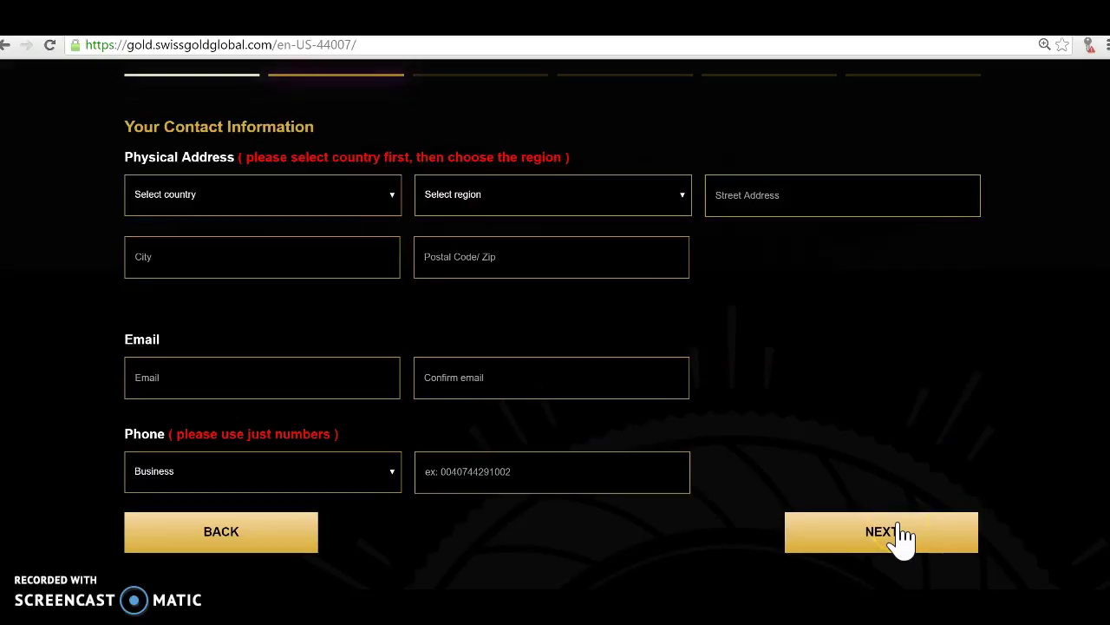
Set the contact address country to Germany and the region to Hessen.
{"action": "left_click", "coordinate": [944, 523]}
{"action": "left_click", "coordinate": [905, 423]}
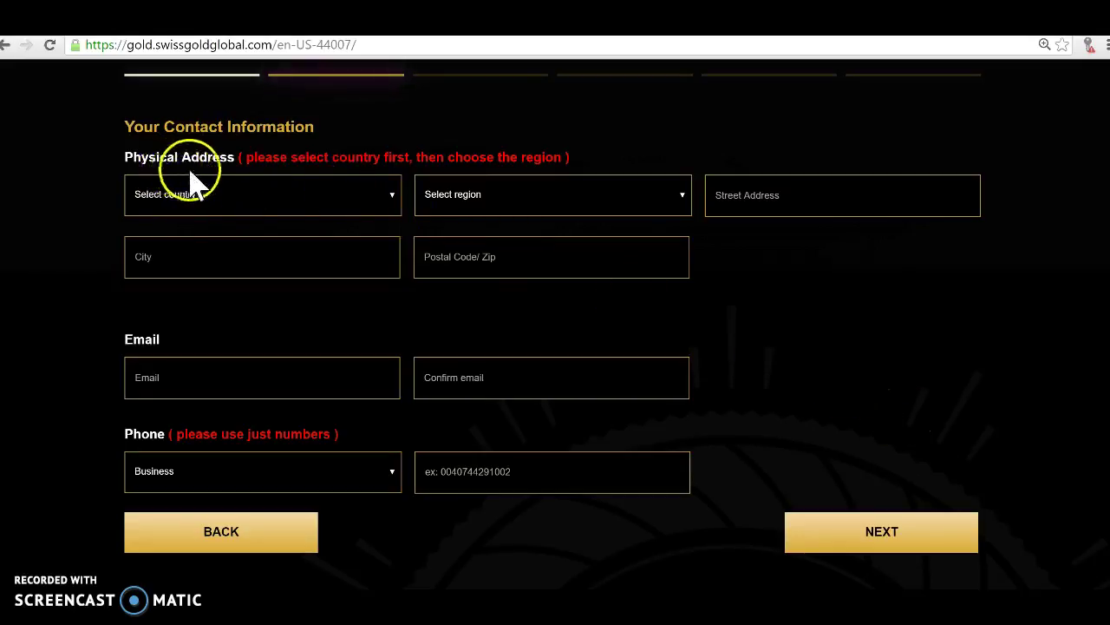
{"action": "left_click", "coordinate": [217, 165]}
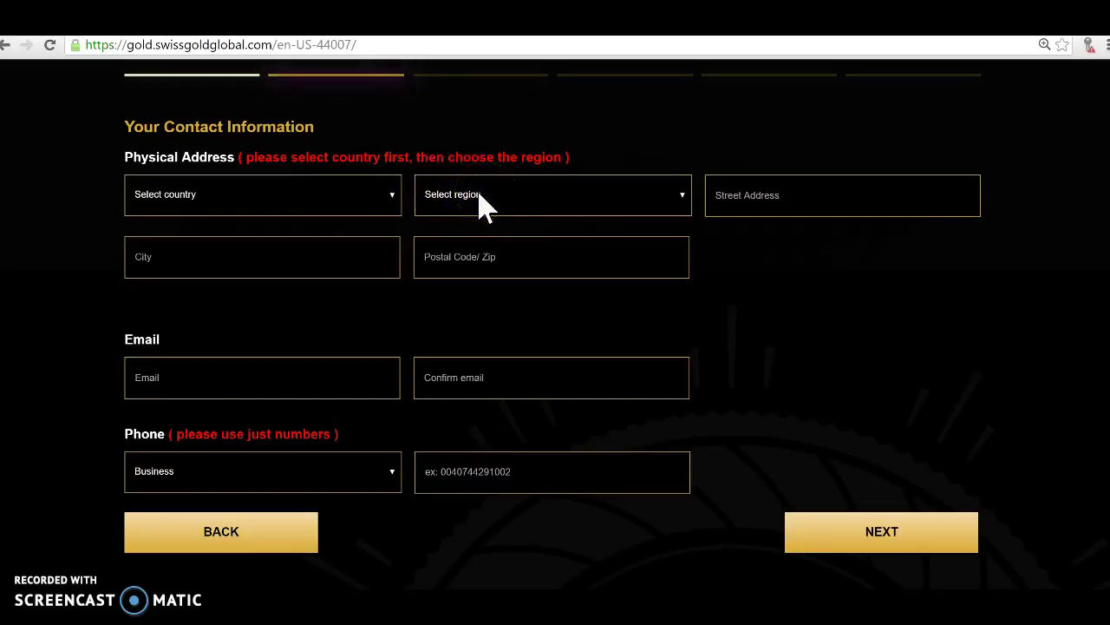
{"action": "left_click", "coordinate": [392, 201]}
{"action": "scroll", "coordinate": [365, 282], "scroll_direction": "down", "scroll_amount": 9}
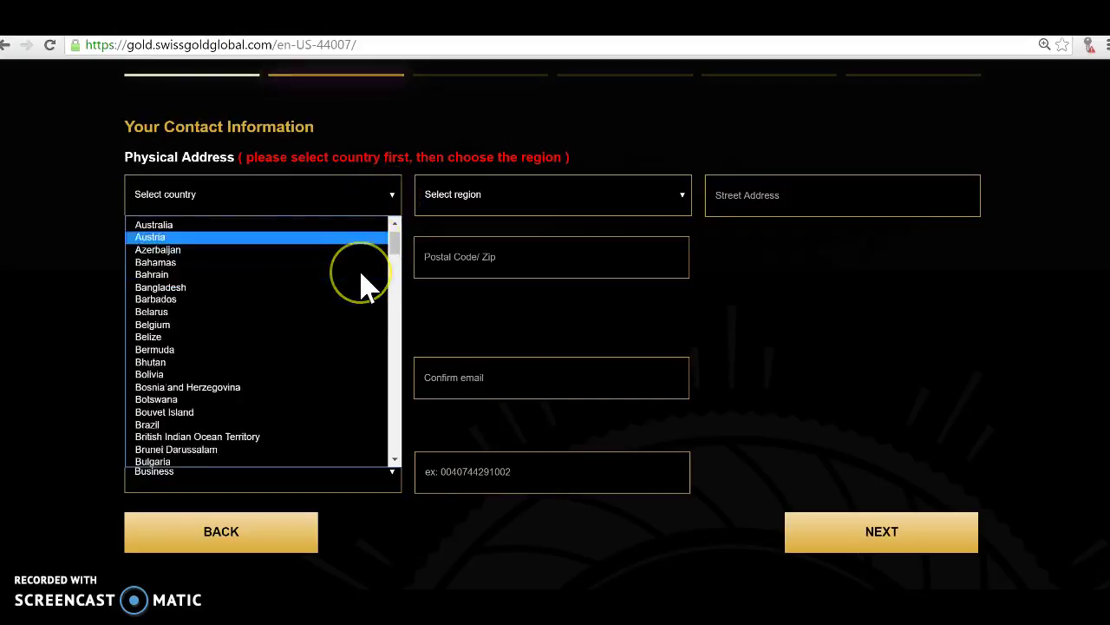
{"action": "scroll", "coordinate": [363, 280], "scroll_direction": "down", "scroll_amount": 9}
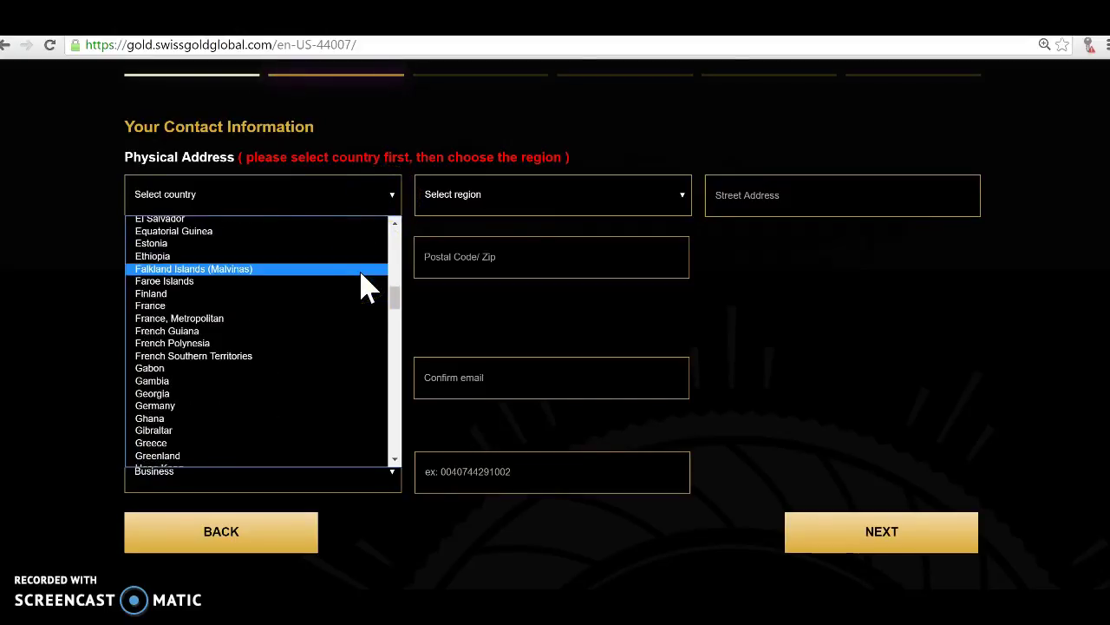
{"action": "left_click", "coordinate": [314, 406]}
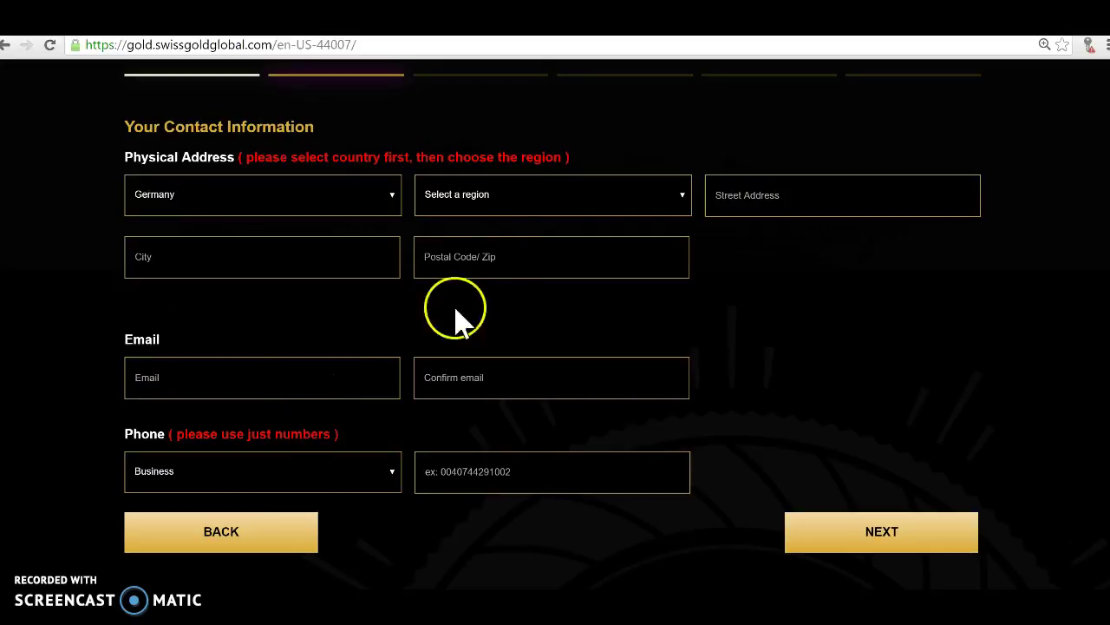
{"action": "left_click", "coordinate": [681, 201]}
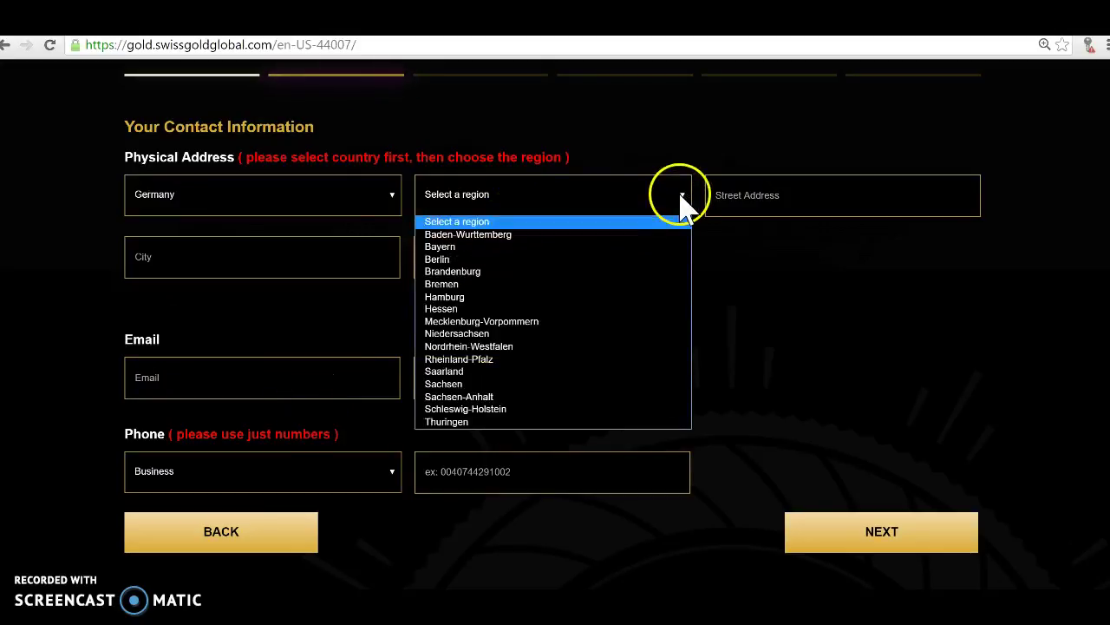
{"action": "left_click", "coordinate": [659, 307]}
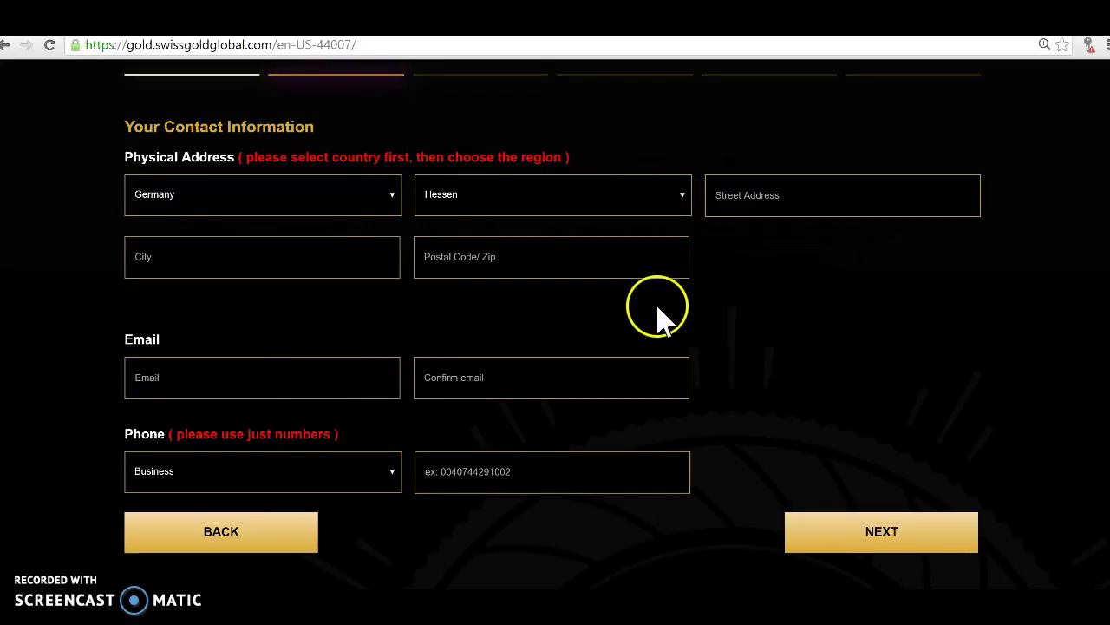
Type the street name into Street Address, correcting a mistyped letter.
{"action": "left_click", "coordinate": [740, 200]}
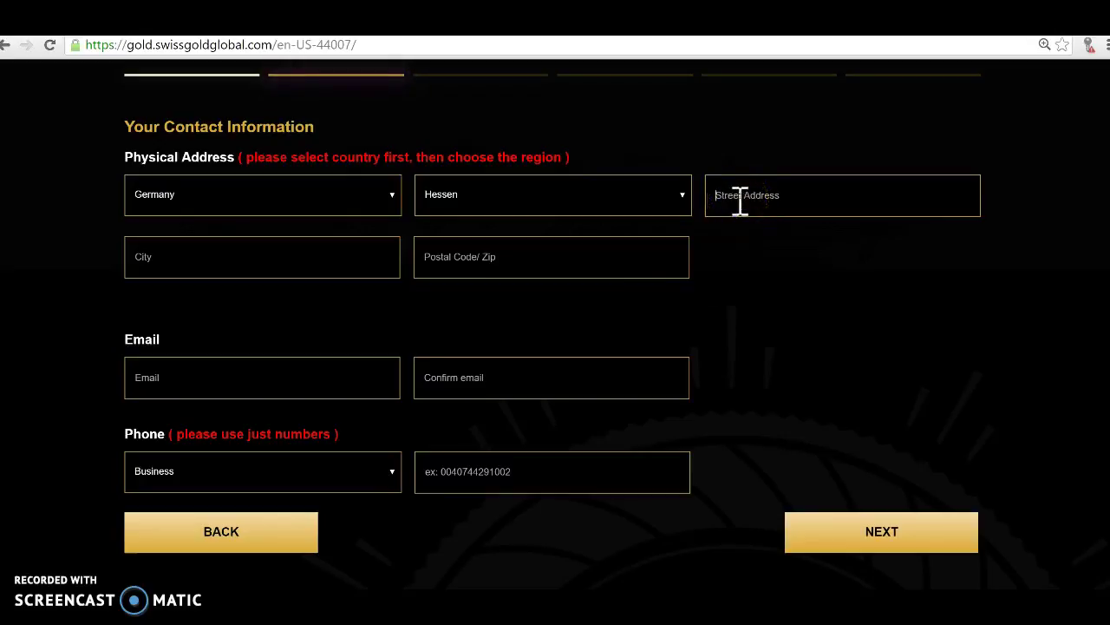
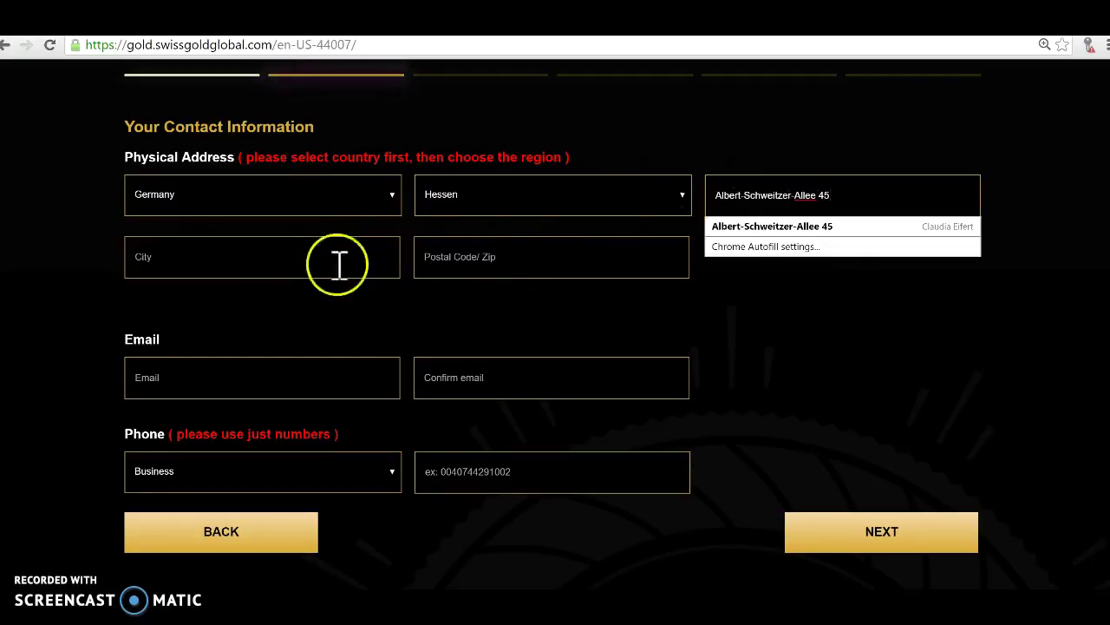
Enter the city and postal code of the contact address.
{"action": "left_click", "coordinate": [277, 263]}
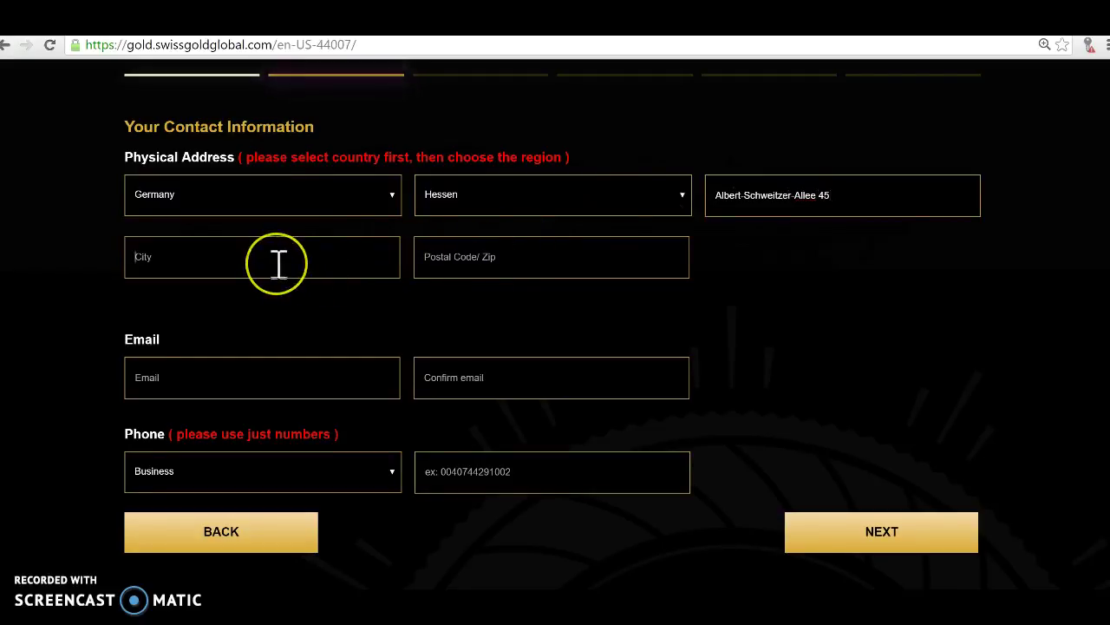
{"action": "type", "text": "Wiesb"}
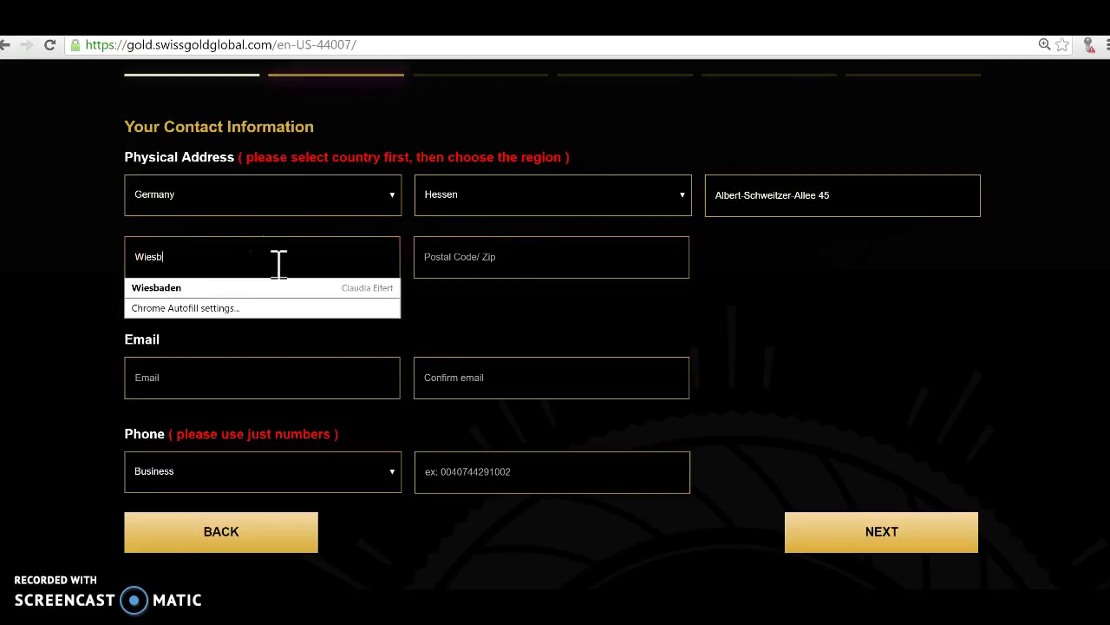
{"action": "type", "text": "aden"}
{"action": "left_click", "coordinate": [433, 262]}
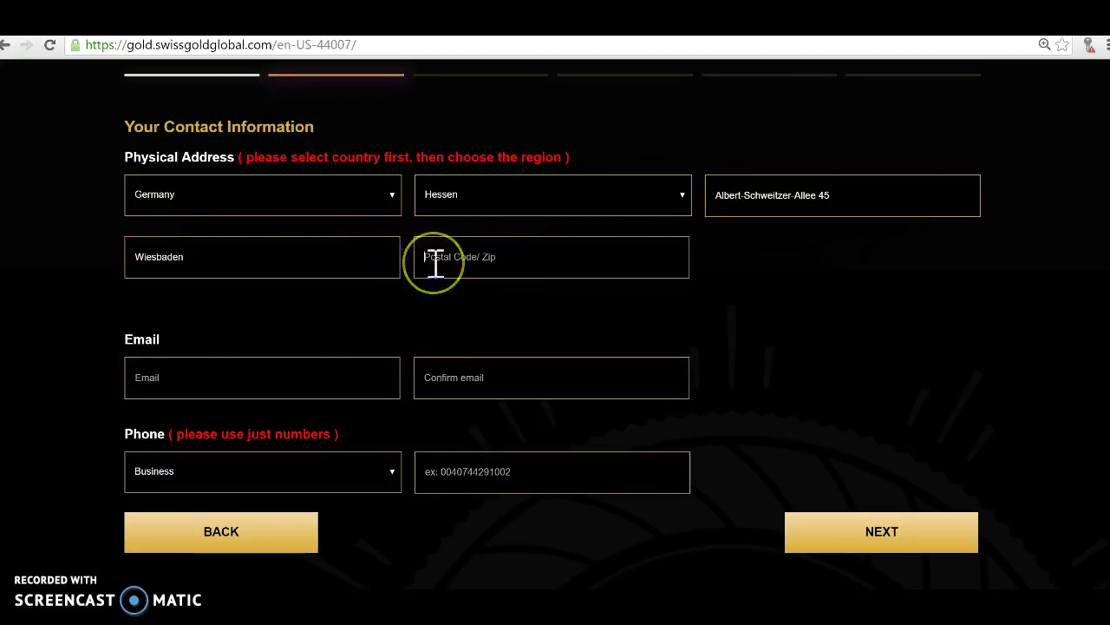
{"action": "type", "text": "652"}
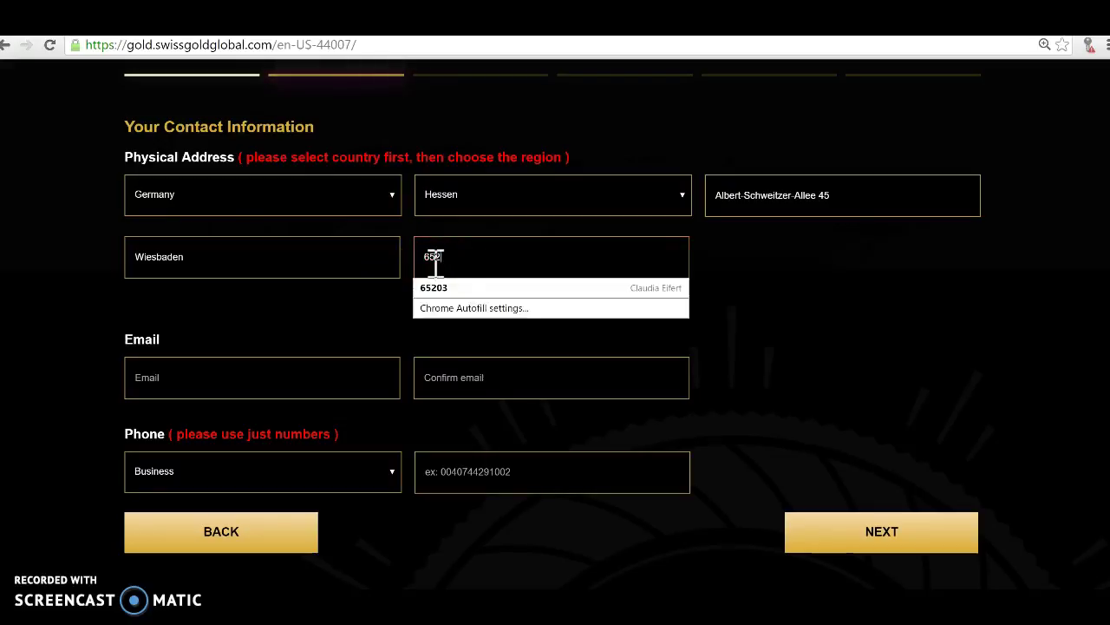
{"action": "type", "text": "03"}
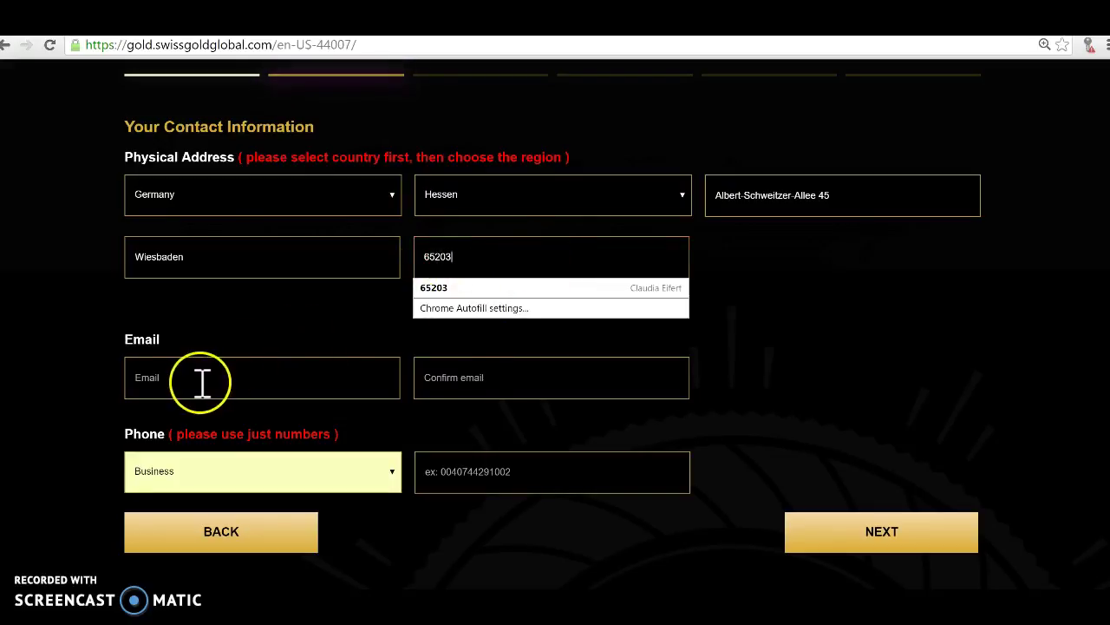
Type the applicant's e-mail address into the Email field until it shows Approved.
{"action": "left_click", "coordinate": [201, 382]}
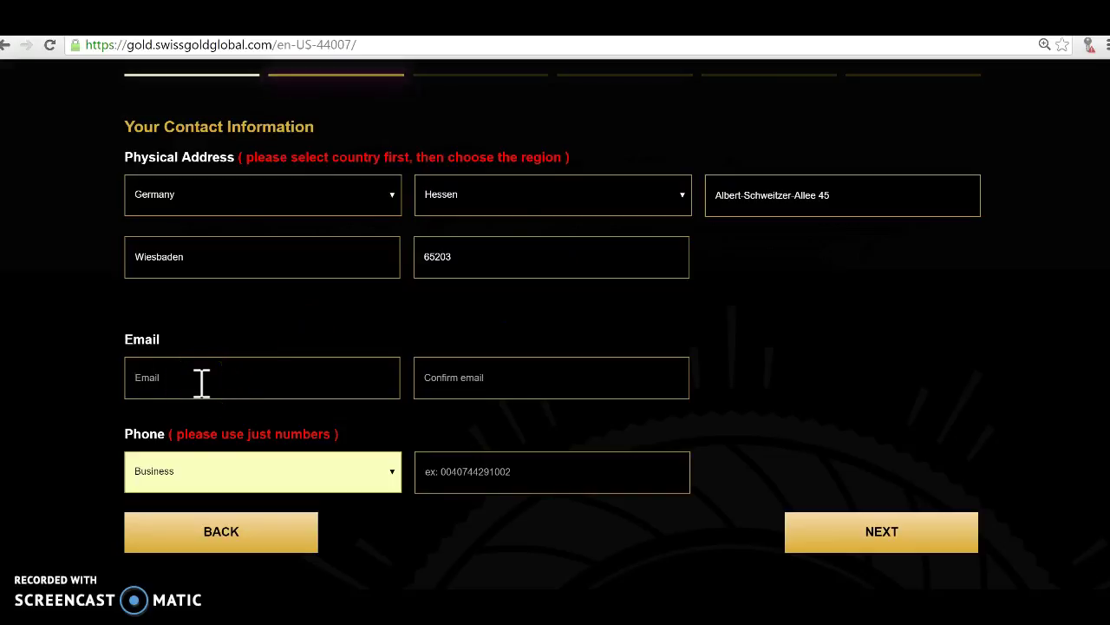
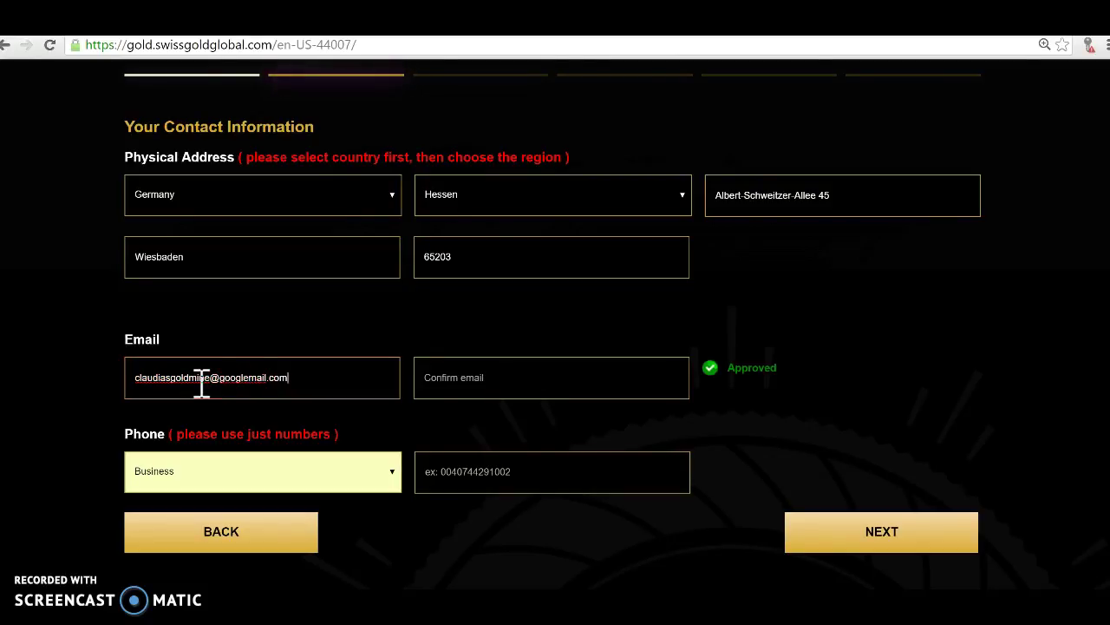
Copy the e-mail address into Confirm email, replacing a wrongly pasted file path.
{"action": "left_click_drag", "start_coordinate": [286, 377], "coordinate": [139, 379]}
{"action": "right_click", "coordinate": [434, 380]}
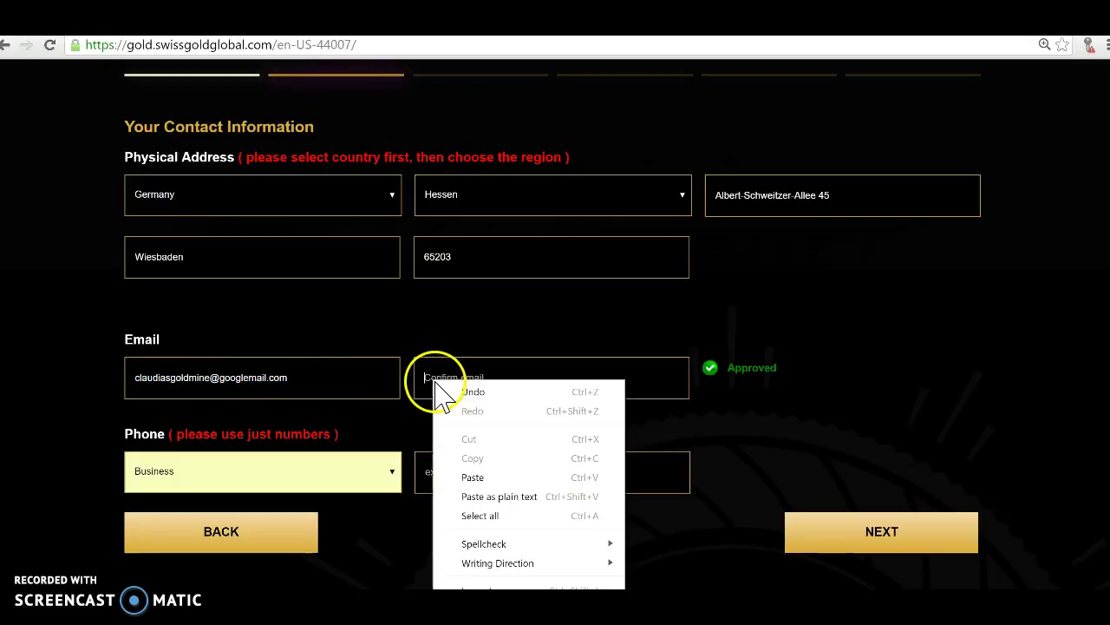
{"action": "left_click", "coordinate": [485, 479]}
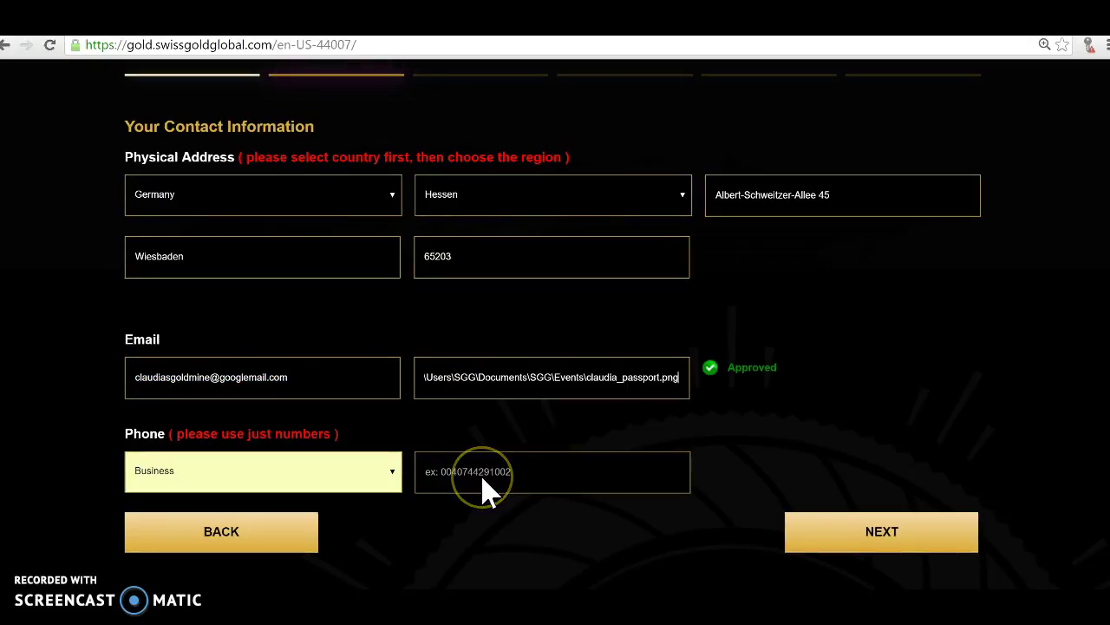
{"action": "left_click_drag", "start_coordinate": [682, 379], "coordinate": [422, 379]}
{"action": "key", "text": "BackSpace"}
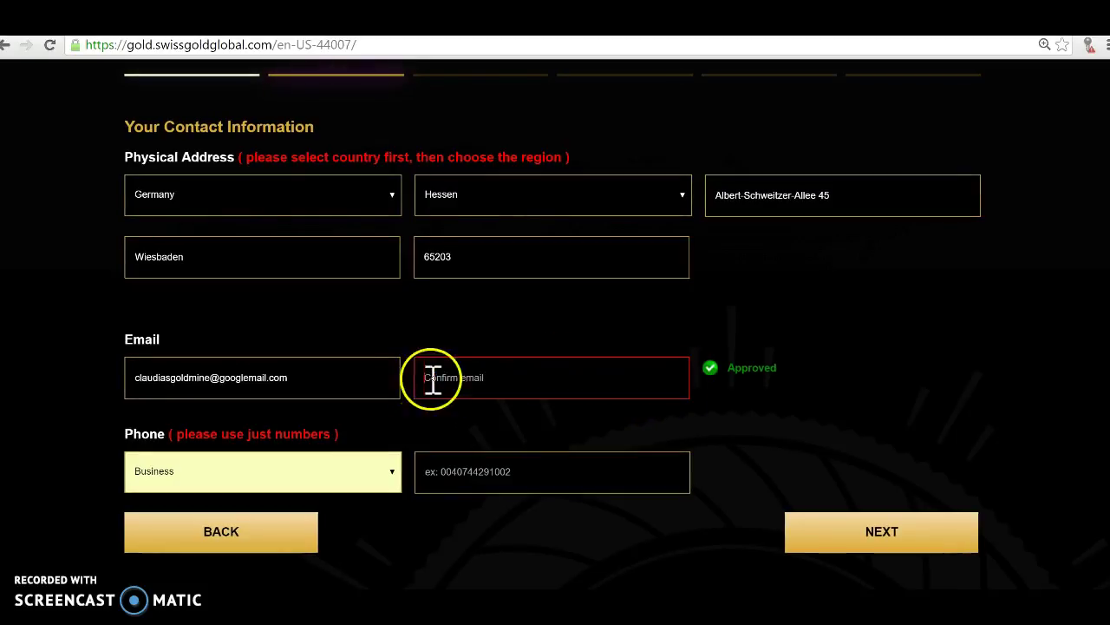
{"action": "left_click_drag", "start_coordinate": [294, 382], "coordinate": [129, 377]}
{"action": "right_click", "coordinate": [163, 374]}
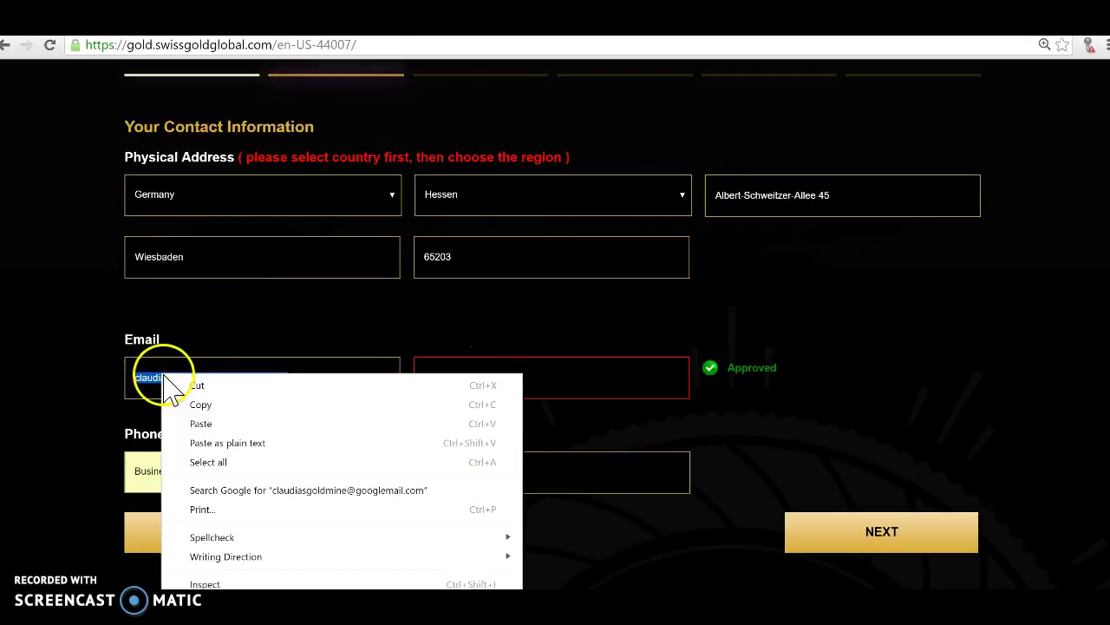
{"action": "left_click", "coordinate": [203, 403]}
{"action": "left_click", "coordinate": [458, 380]}
{"action": "right_click", "coordinate": [458, 380]}
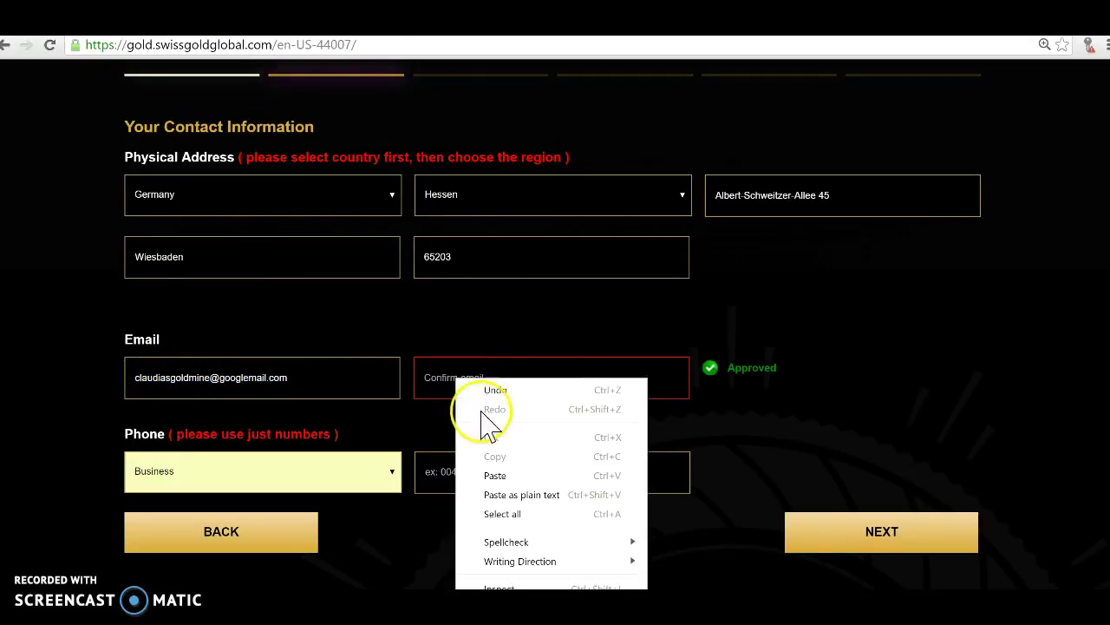
{"action": "left_click", "coordinate": [499, 471]}
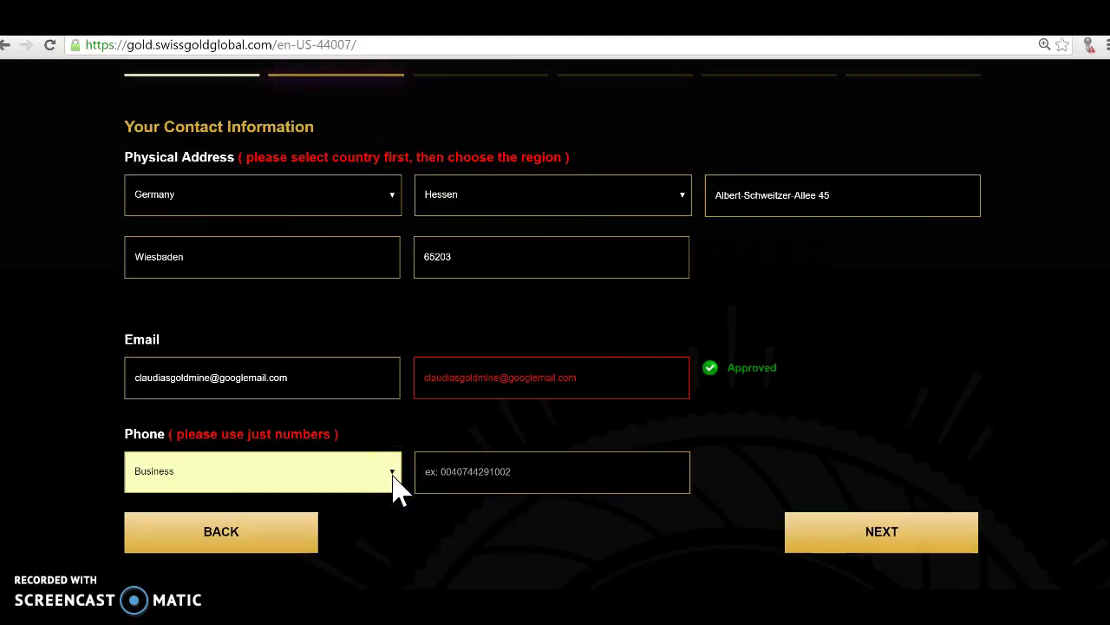
Enter the business phone number and advance past the company step to security information.
{"action": "left_click", "coordinate": [455, 476]}
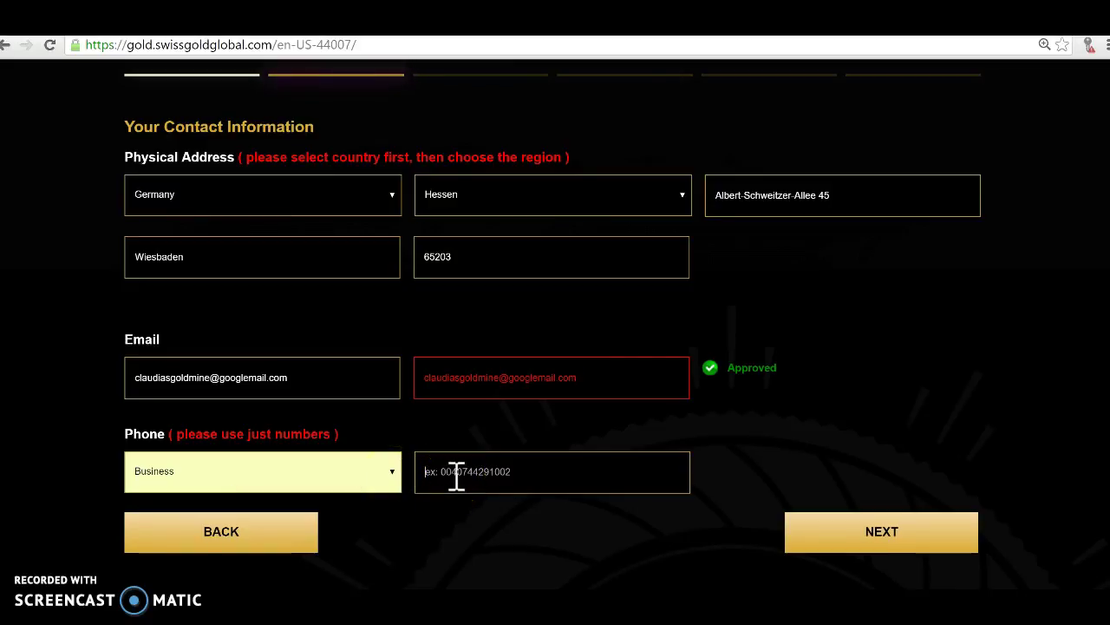
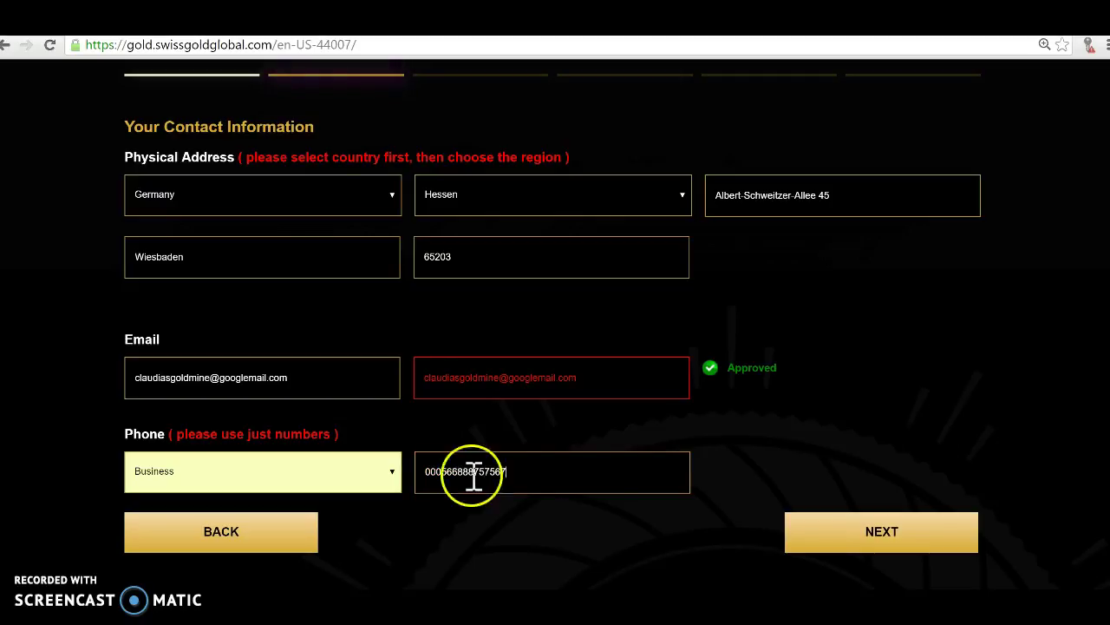
{"action": "left_click", "coordinate": [900, 536]}
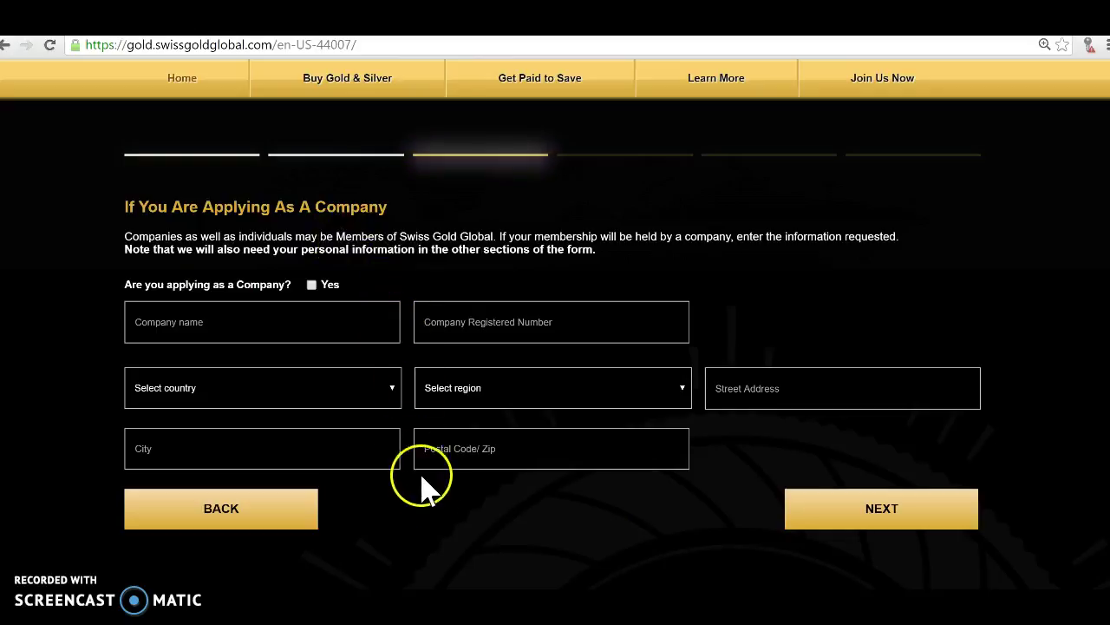
{"action": "left_click", "coordinate": [825, 521]}
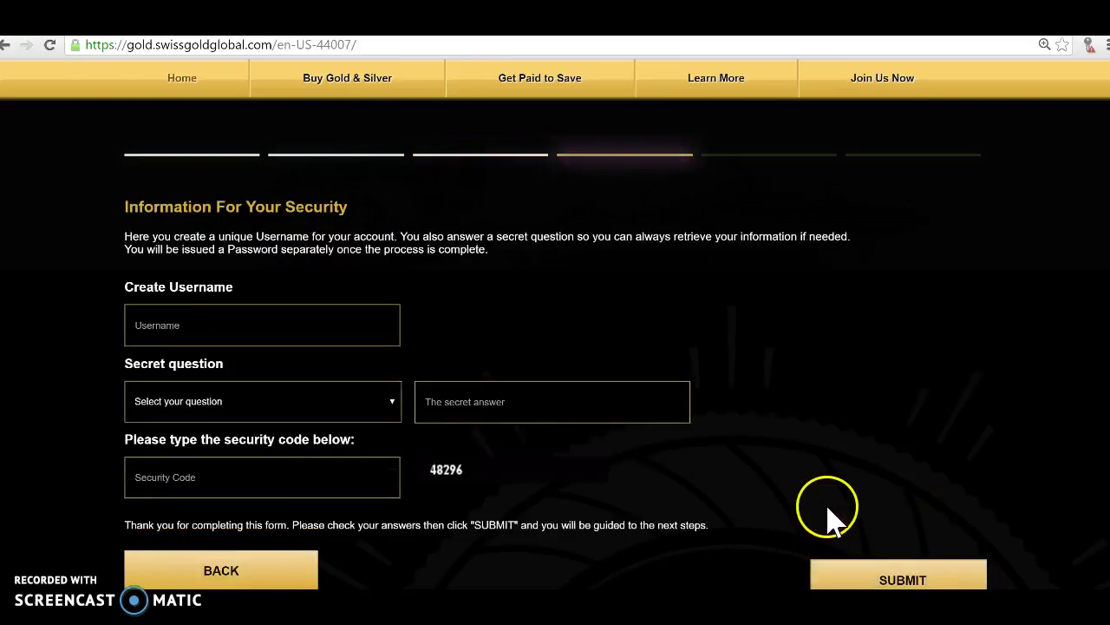
Submit a username, secret question 'Where you were born?', its answer and the security code.
{"action": "scroll", "coordinate": [775, 399], "scroll_direction": "down", "scroll_amount": 1}
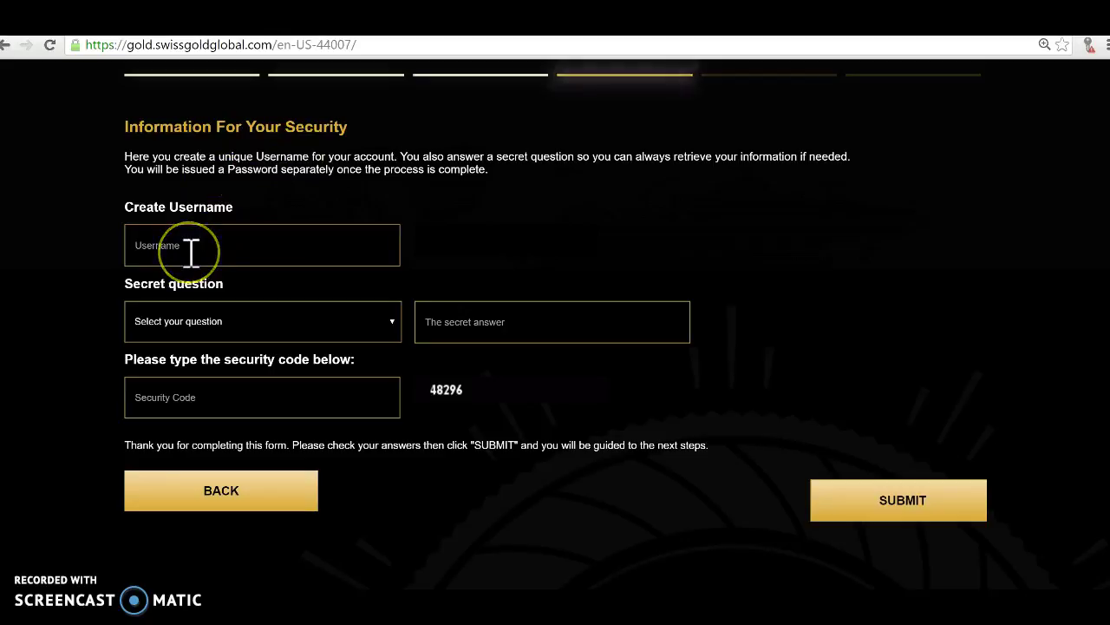
{"action": "type", "text": "est"}
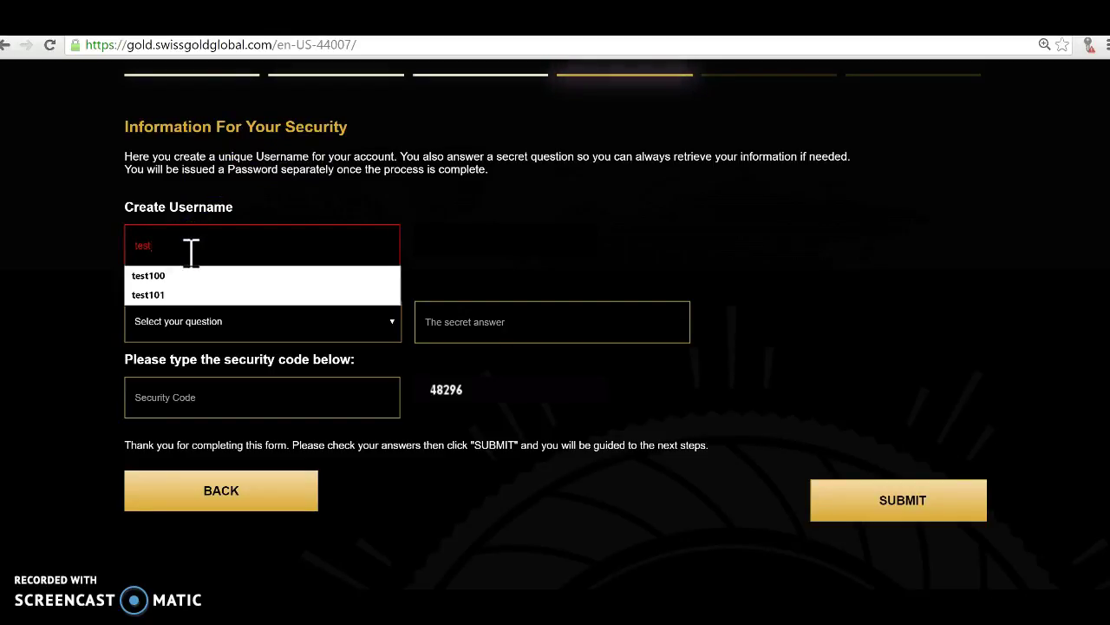
{"action": "type", "text": "102"}
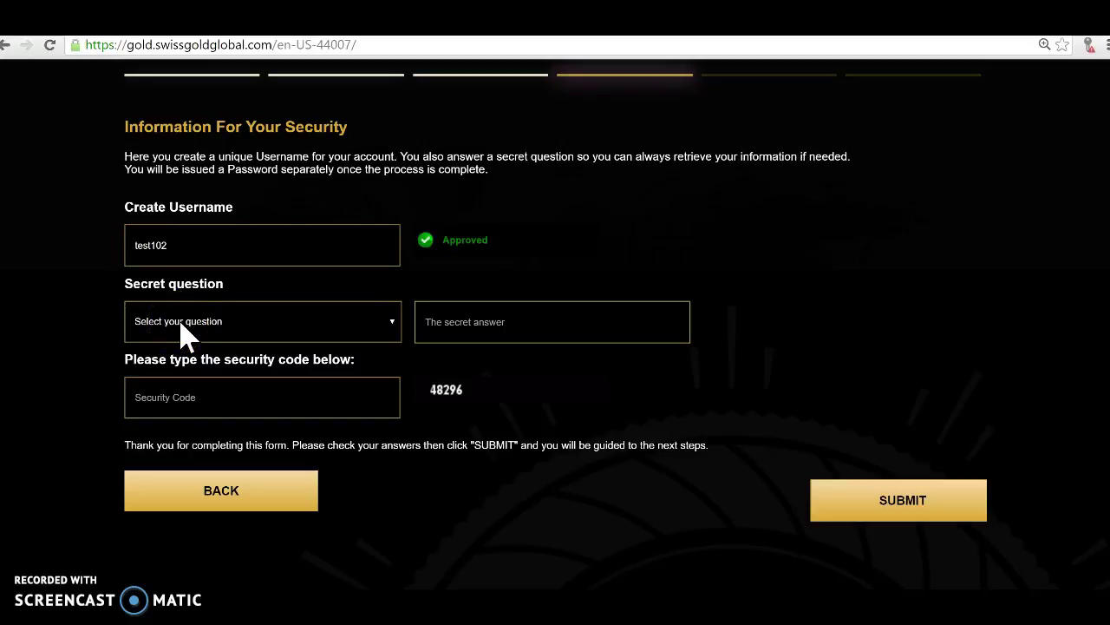
{"action": "left_click", "coordinate": [392, 321]}
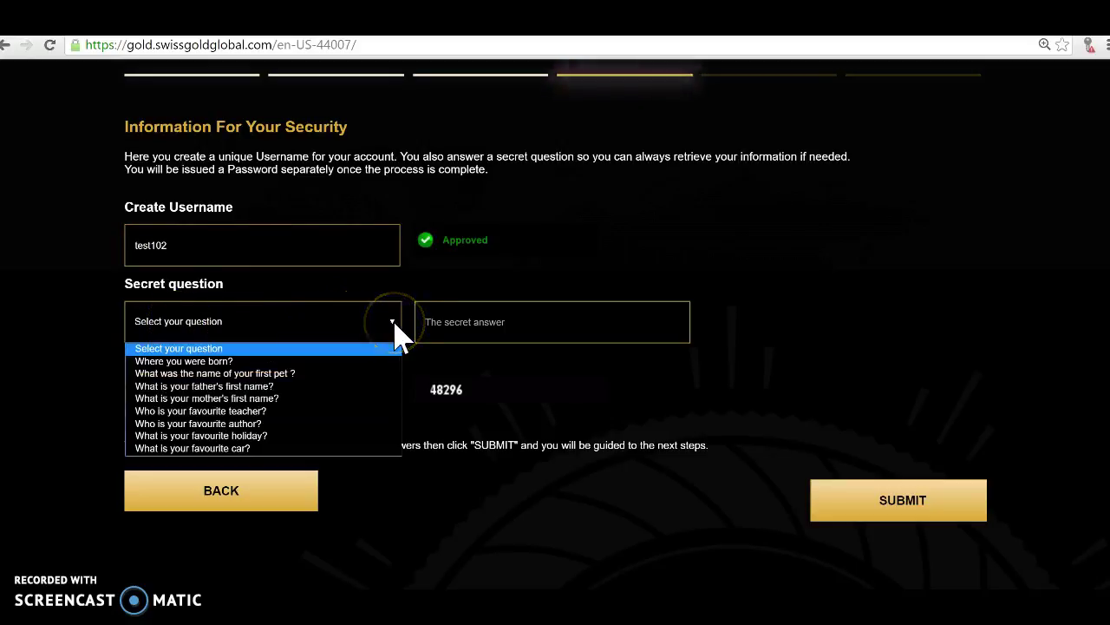
{"action": "left_click", "coordinate": [340, 362]}
{"action": "left_click", "coordinate": [436, 323]}
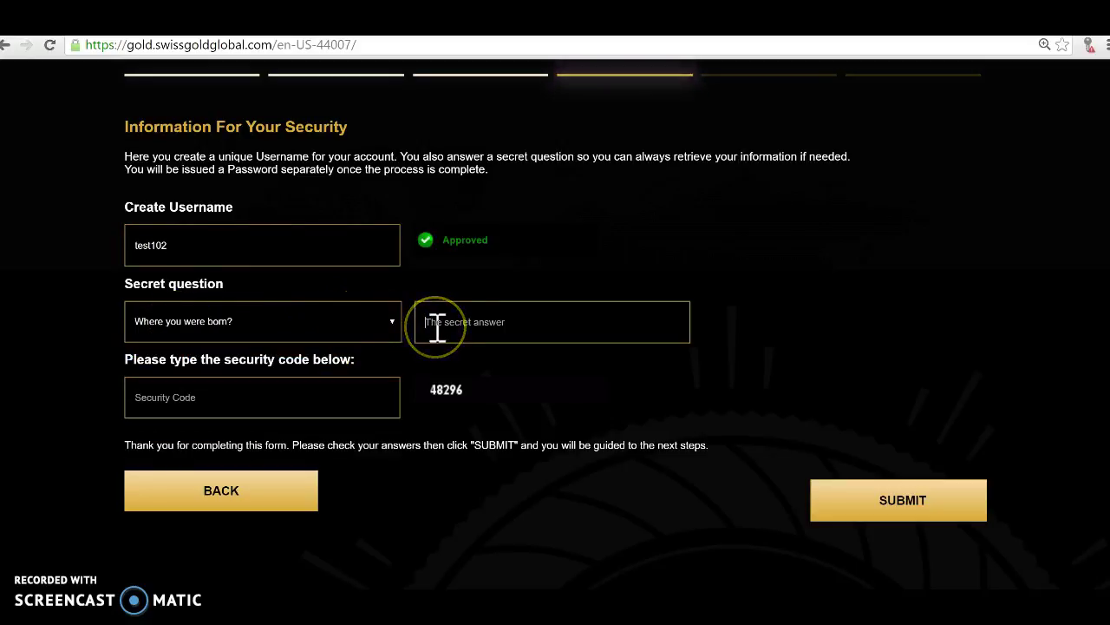
{"action": "left_click", "coordinate": [372, 393]}
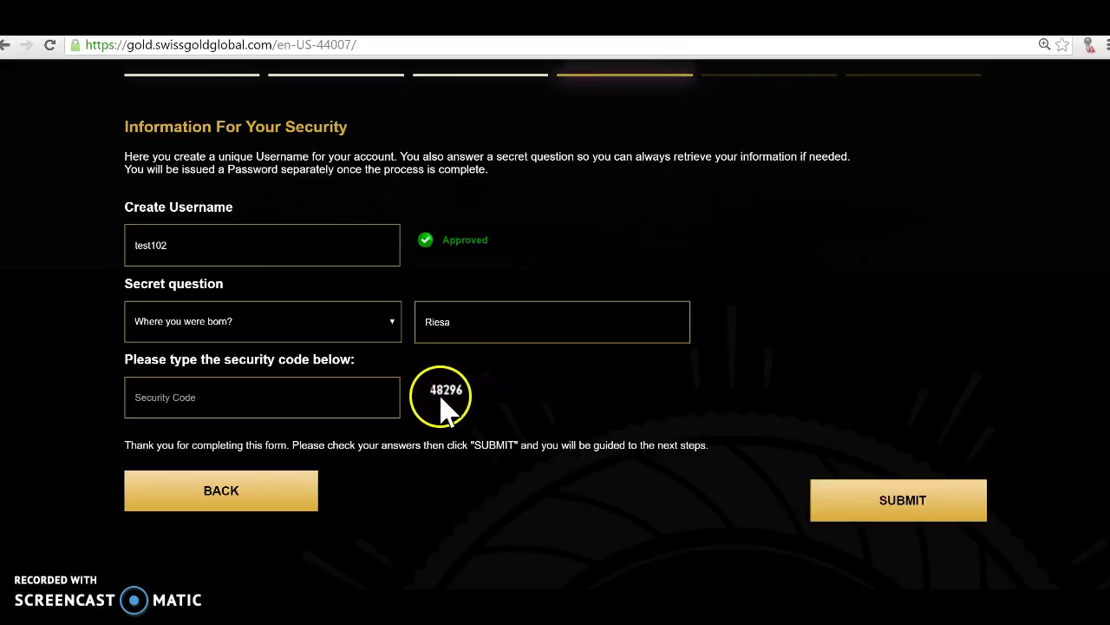
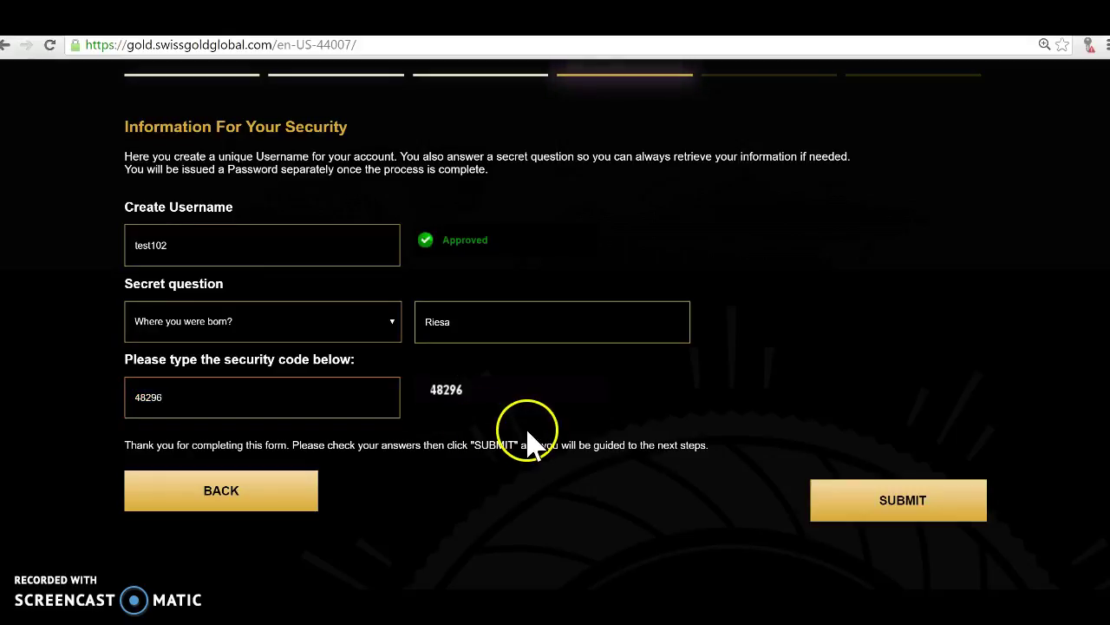
{"action": "left_click", "coordinate": [875, 500]}
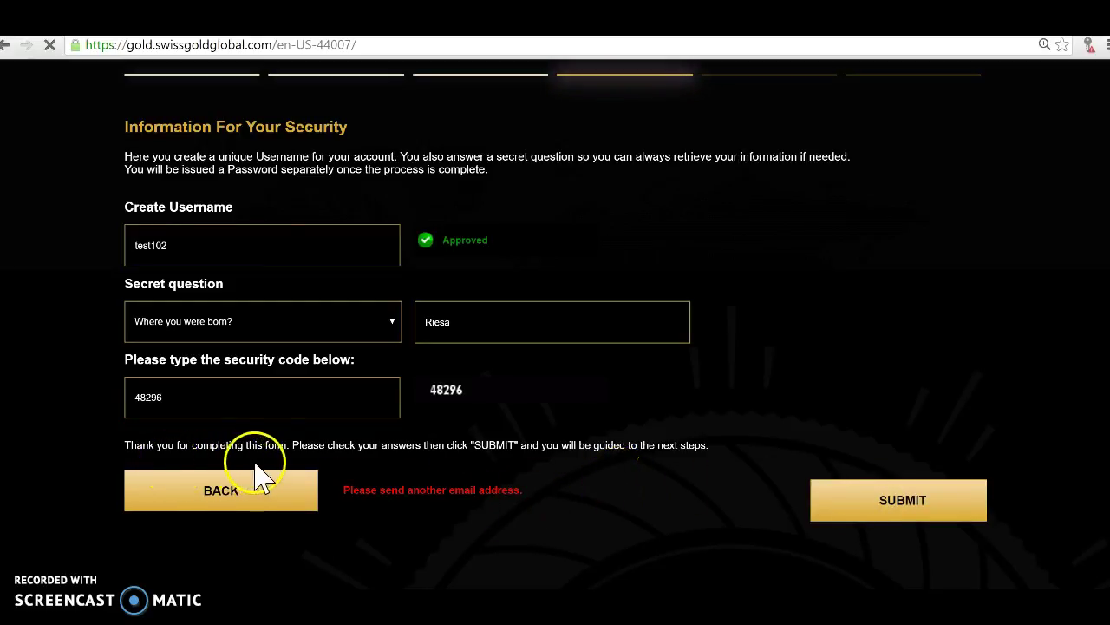
Tick the Terms of Use agreement and type the displayed security code.
{"action": "scroll", "coordinate": [527, 355], "scroll_direction": "down", "scroll_amount": 1}
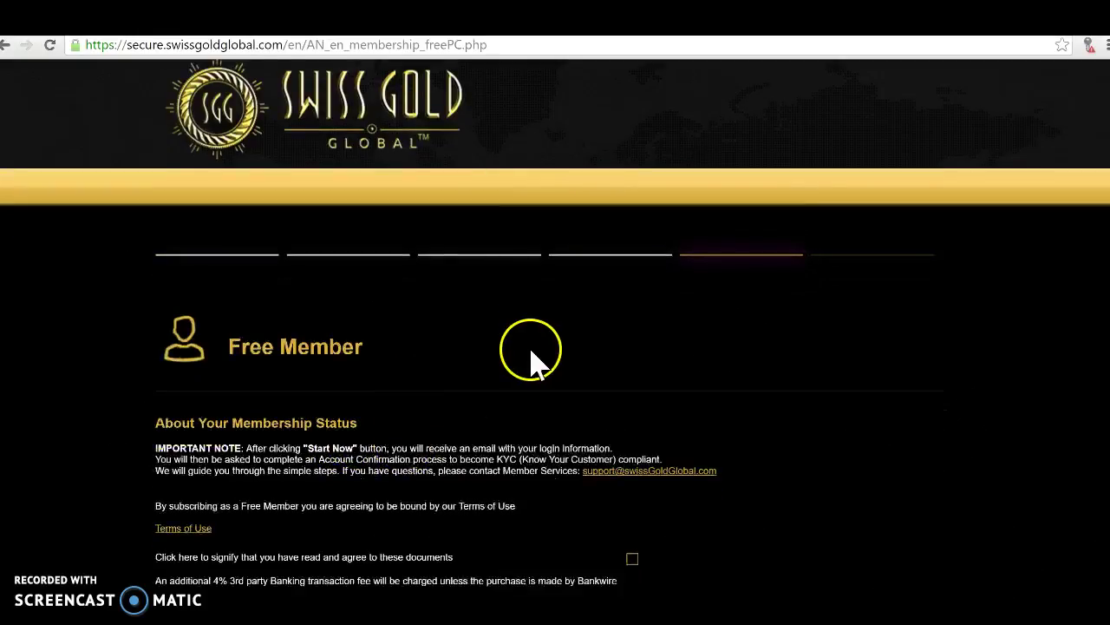
{"action": "scroll", "coordinate": [510, 387], "scroll_direction": "down", "scroll_amount": 1}
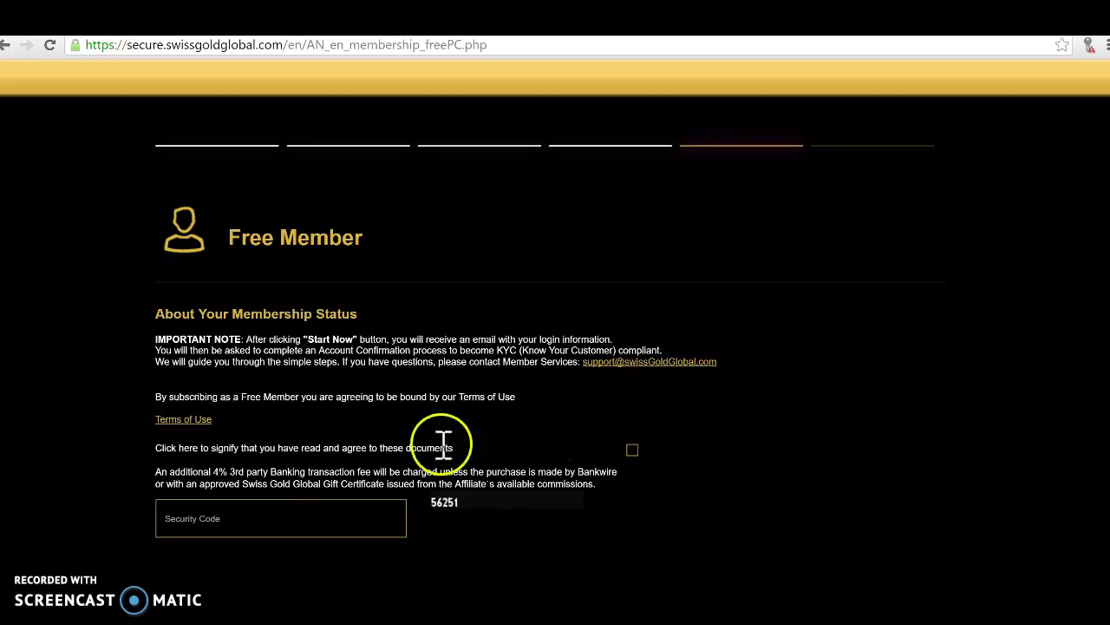
{"action": "left_click", "coordinate": [632, 450]}
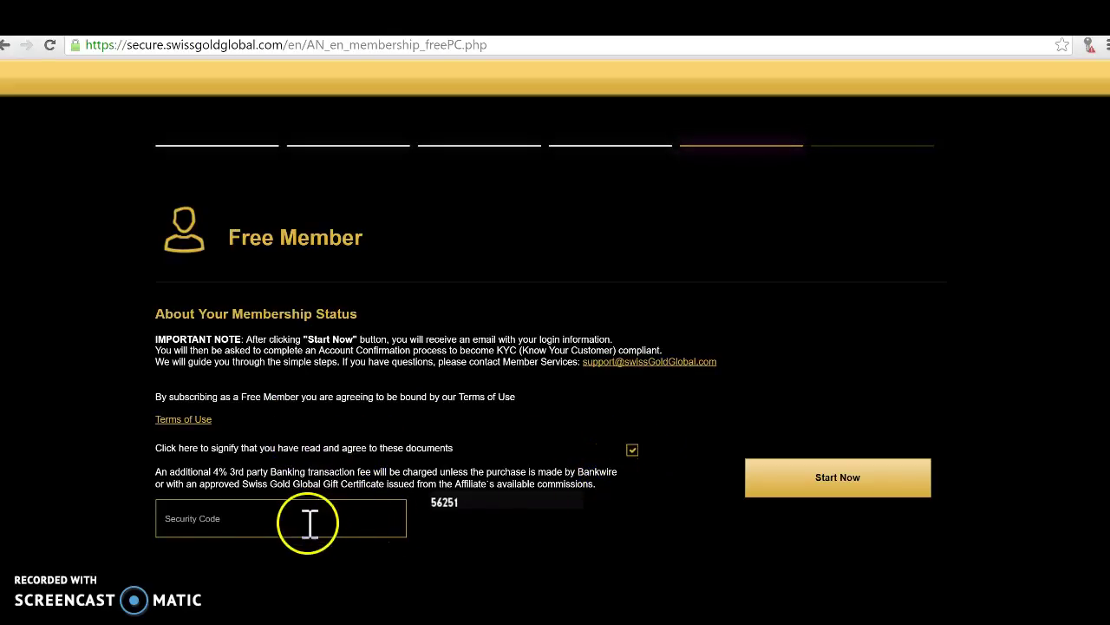
{"action": "left_click", "coordinate": [248, 519]}
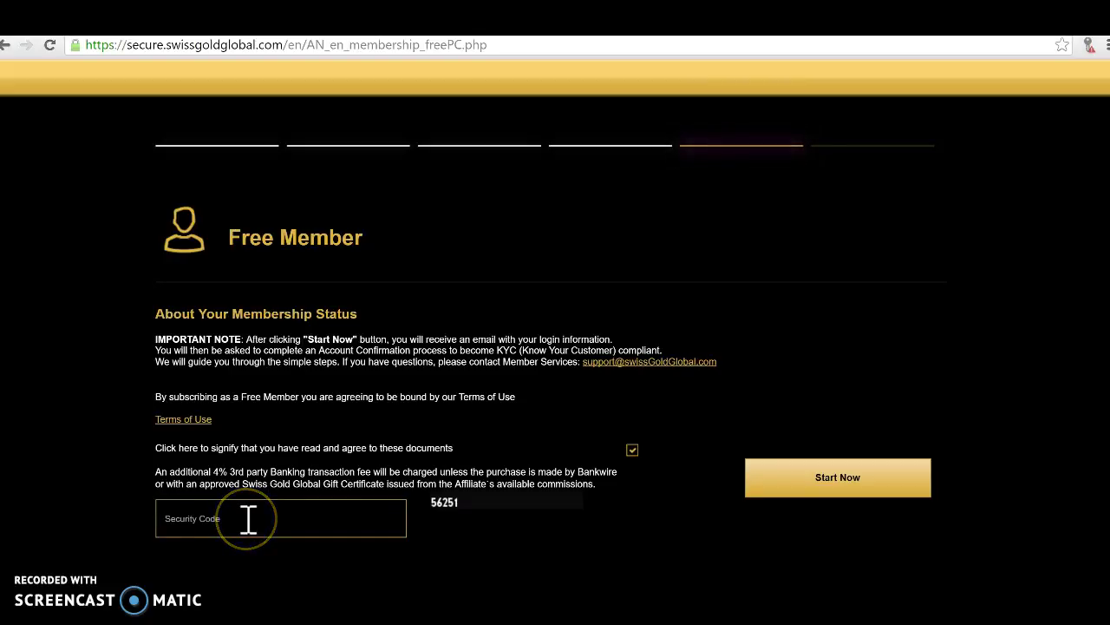
{"action": "type", "text": "5625"}
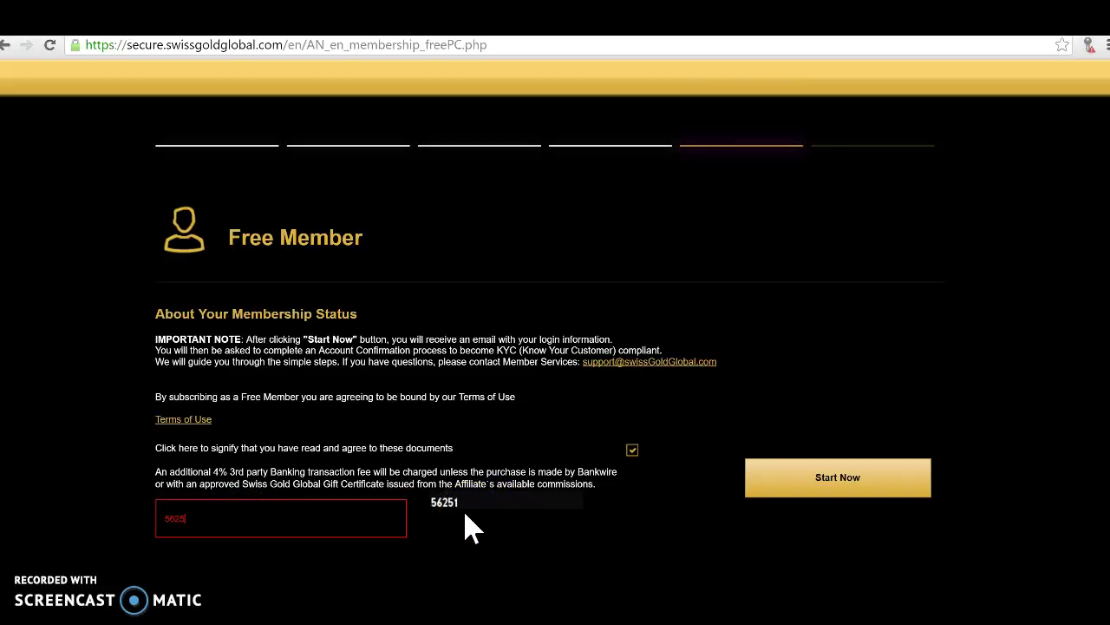
{"action": "type", "text": "1"}
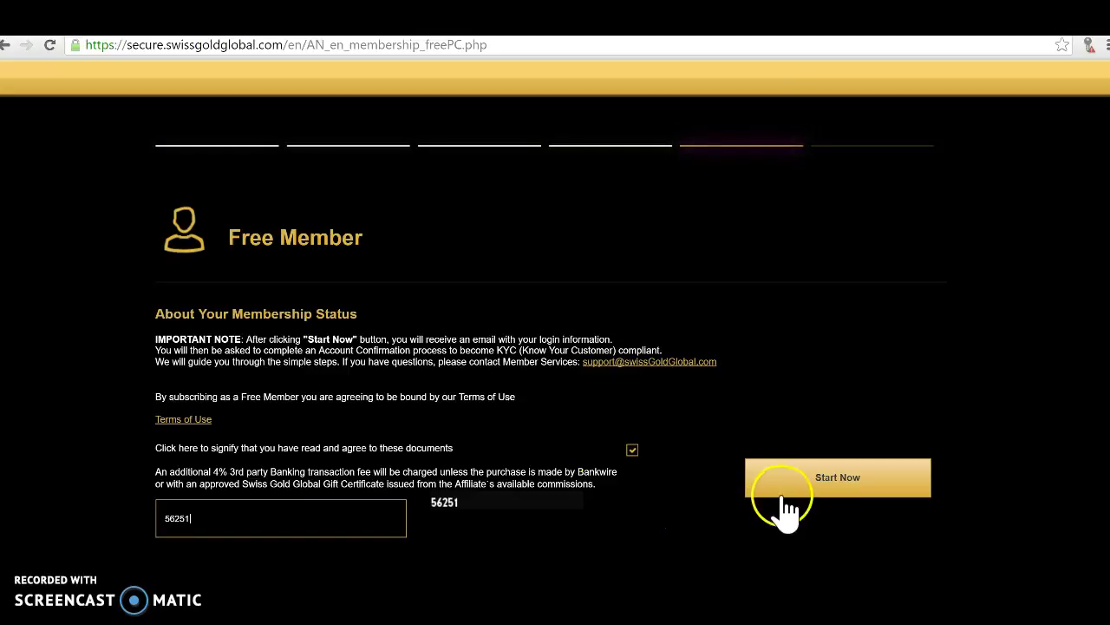
Click Start Now to complete the free membership enrollment.
{"action": "left_click", "coordinate": [809, 482]}
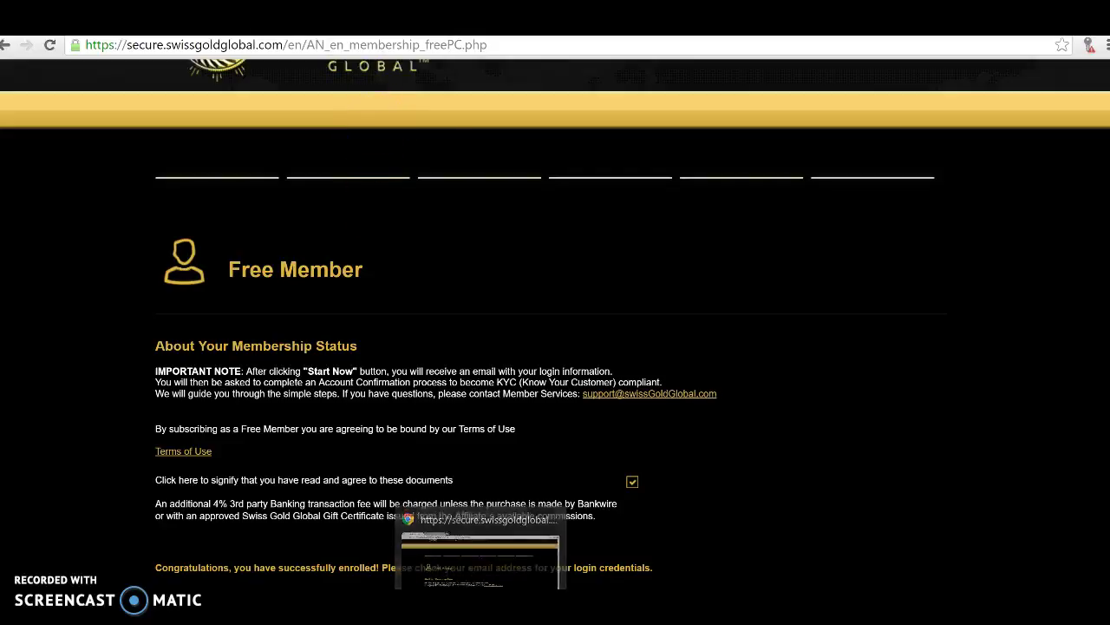
Open a new Chrome tab and reach the Gmail inbox through the Google account menu.
{"action": "key", "text": "ctrl+t"}
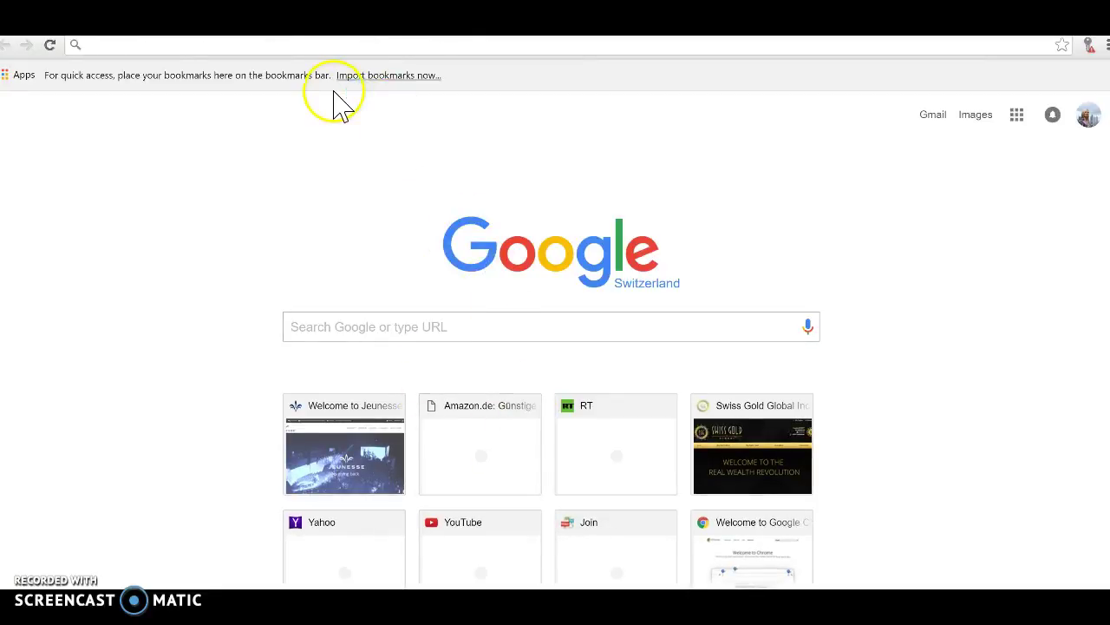
{"action": "type", "text": "g"}
{"action": "key", "text": "BackSpace"}
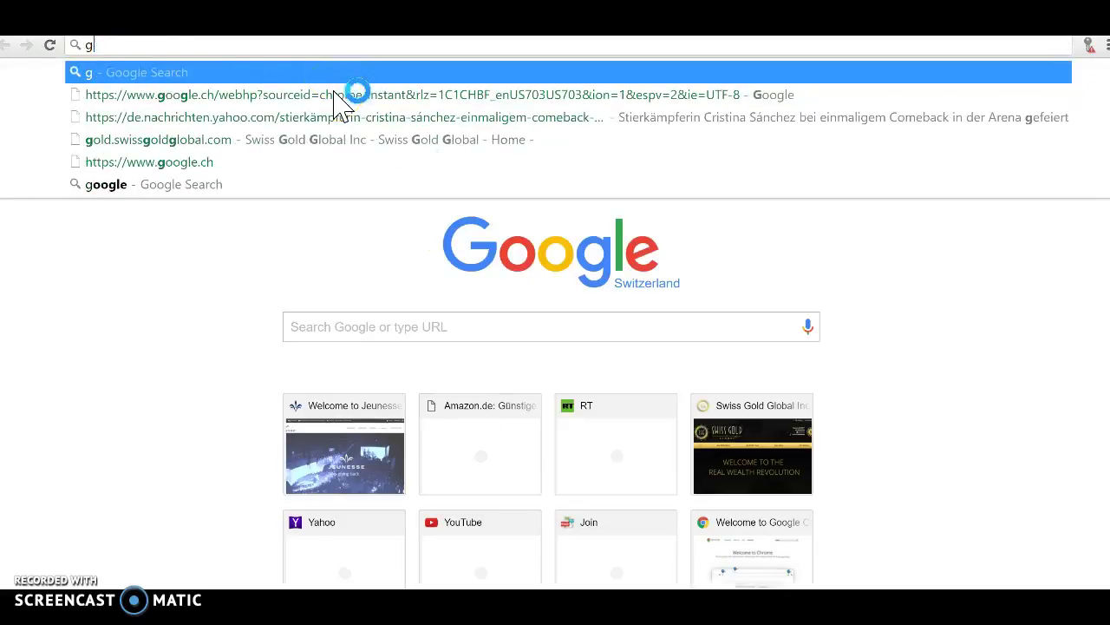
{"action": "left_click", "coordinate": [789, 251]}
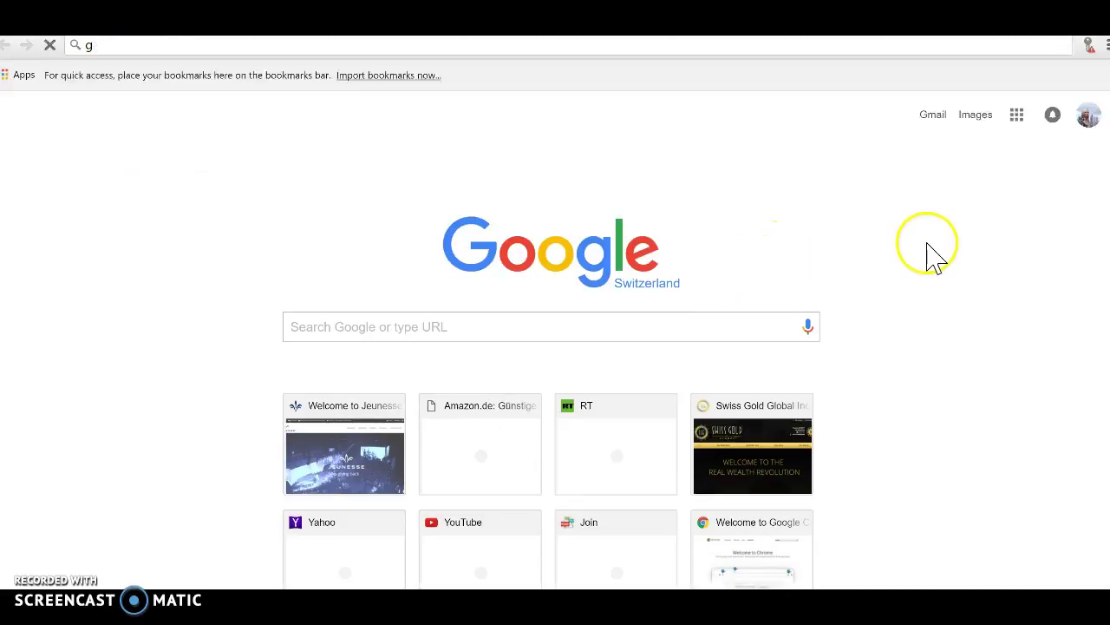
{"action": "left_click", "coordinate": [1088, 123]}
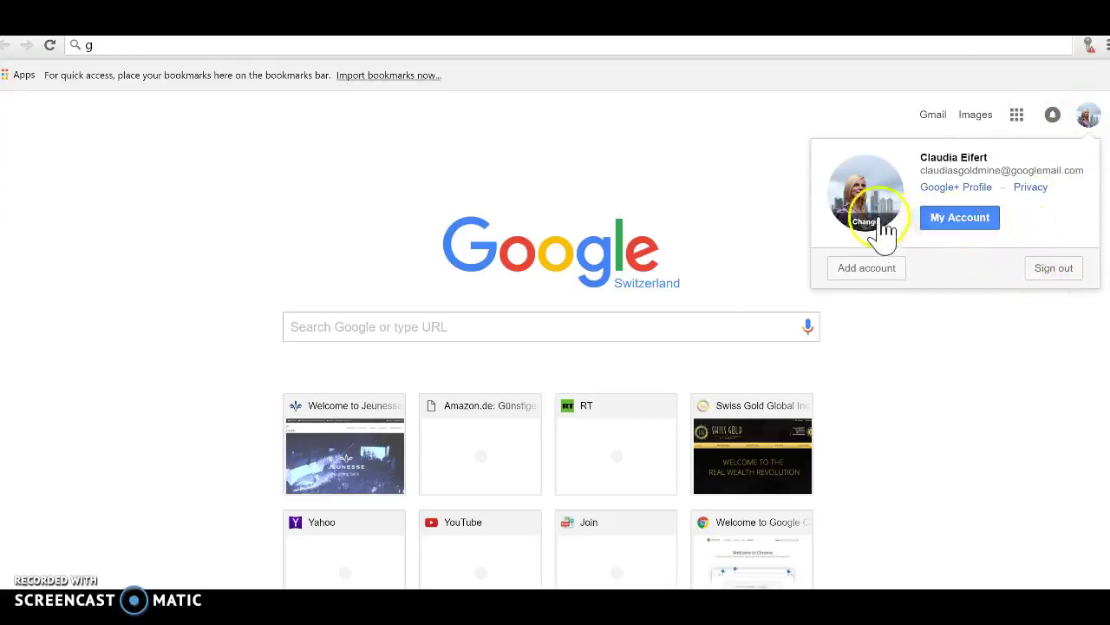
{"action": "left_click", "coordinate": [937, 117]}
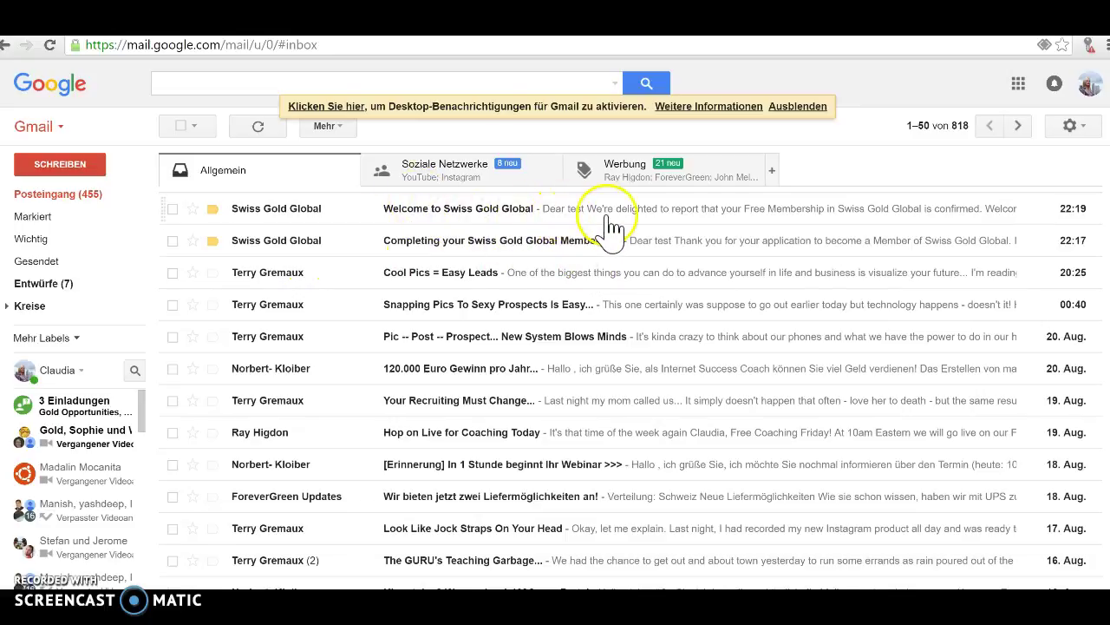
Read the 'Completing your Swiss Gold Global Membership' e-mail, then return to Posteingang.
{"action": "left_click", "coordinate": [537, 242]}
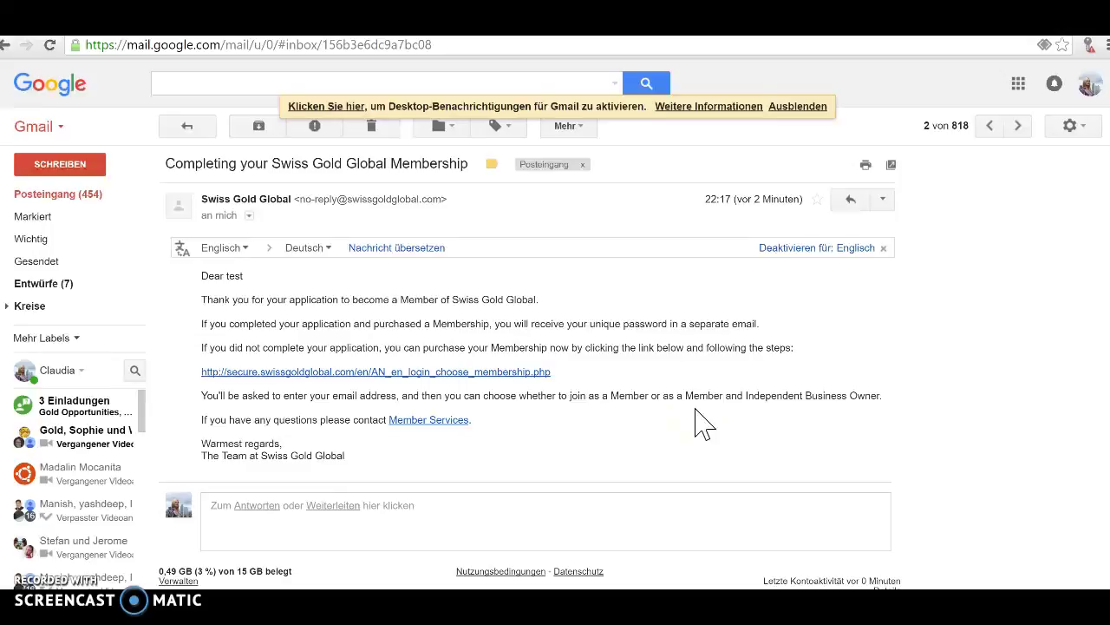
{"action": "left_click", "coordinate": [688, 408]}
{"action": "left_click", "coordinate": [62, 196]}
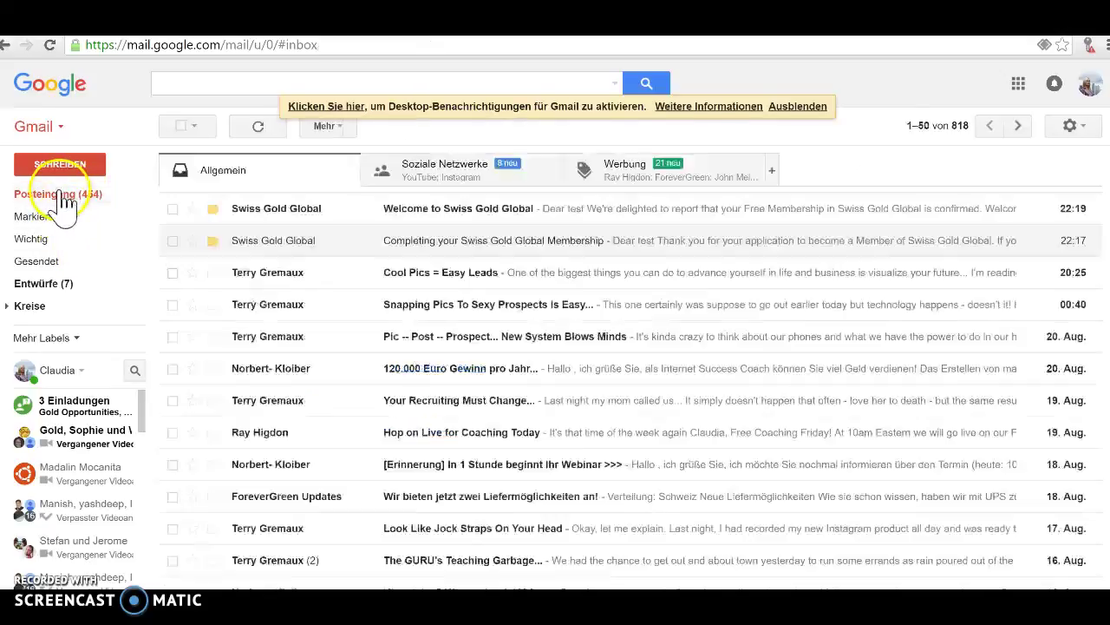
Open the 'Welcome to Swiss Gold Global' email and copy the new member password.
{"action": "left_click", "coordinate": [454, 216]}
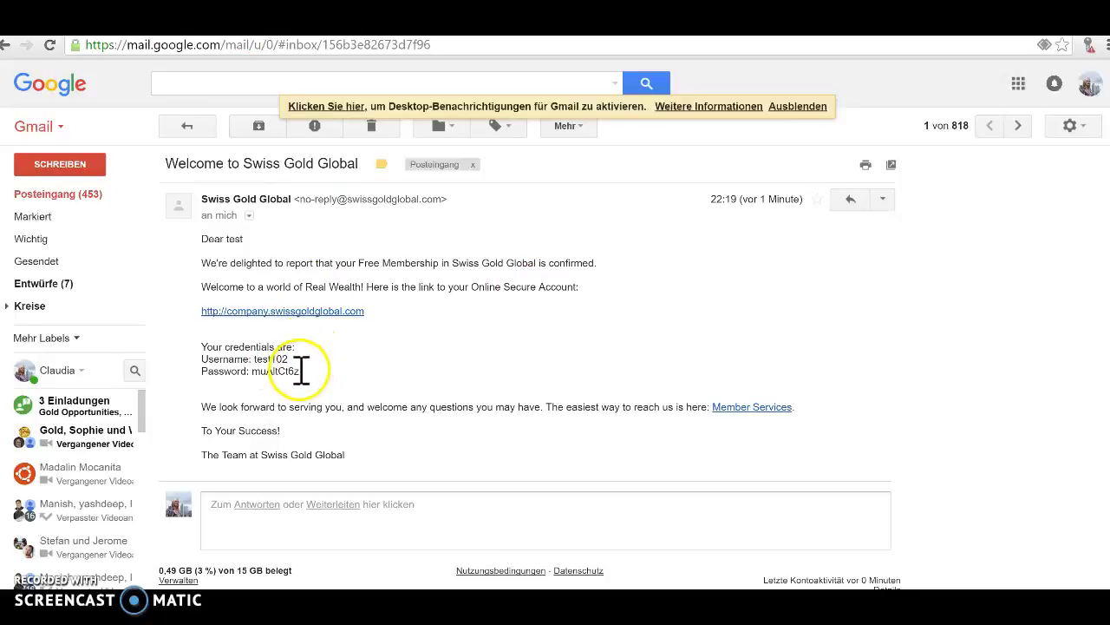
{"action": "left_click_drag", "start_coordinate": [301, 370], "coordinate": [254, 375]}
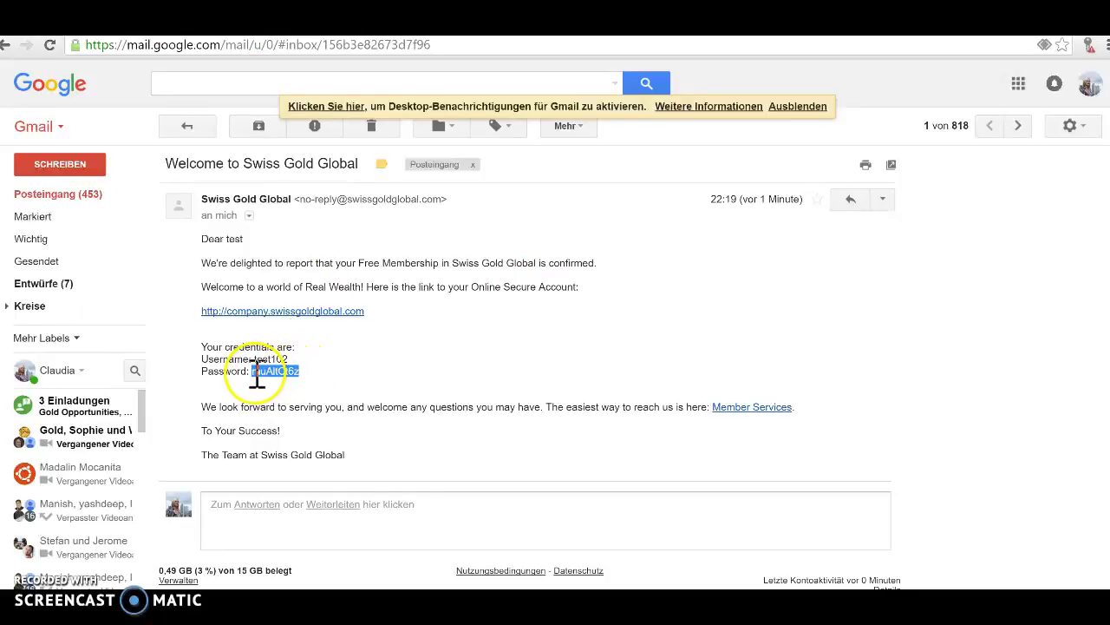
{"action": "right_click", "coordinate": [267, 371]}
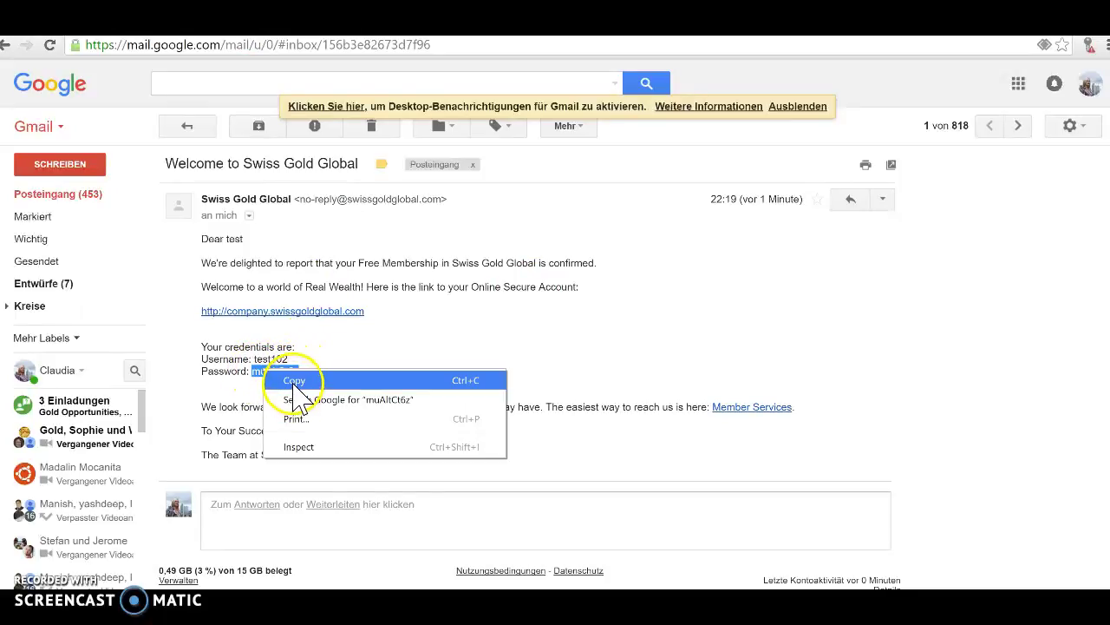
{"action": "left_click", "coordinate": [293, 381]}
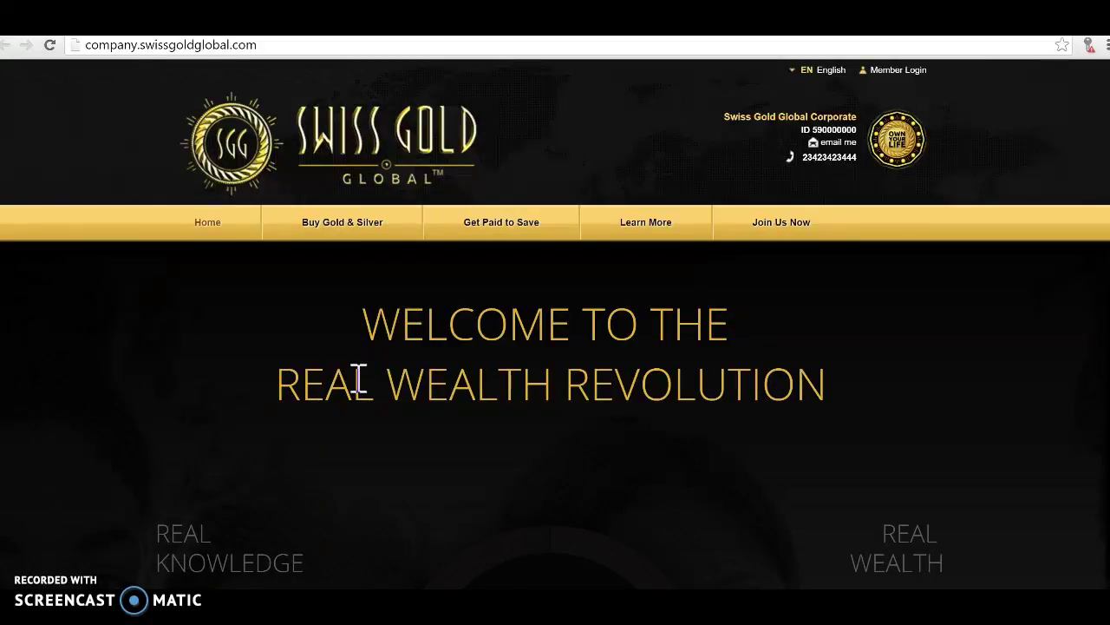
Go from the Swiss Gold Global home page to the Member Login sign-in page.
{"action": "left_click", "coordinate": [359, 327]}
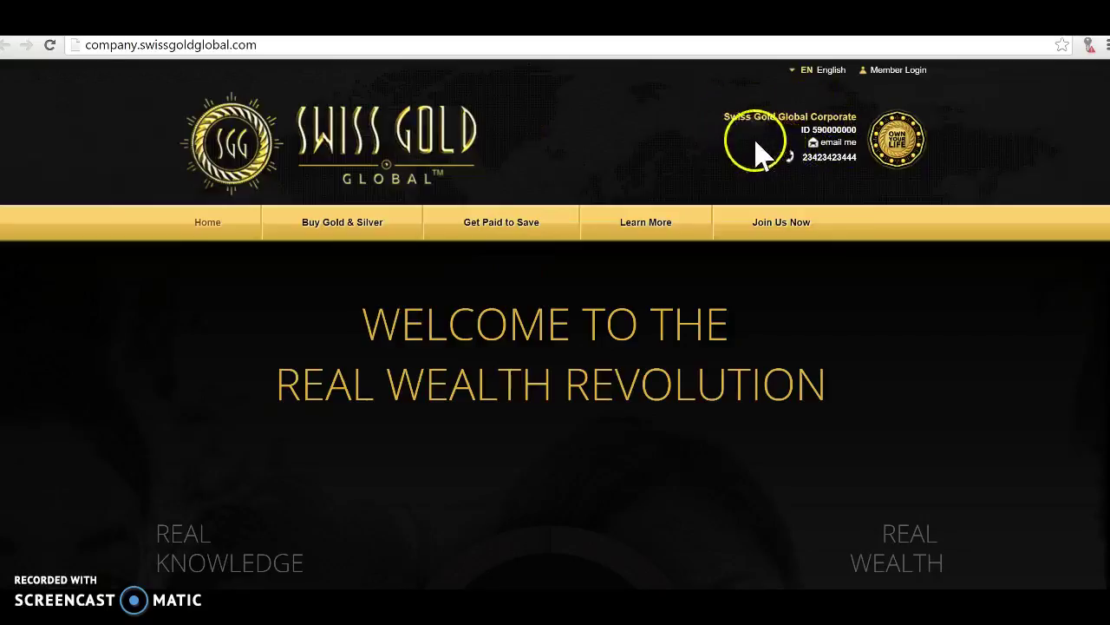
{"action": "left_click", "coordinate": [886, 73]}
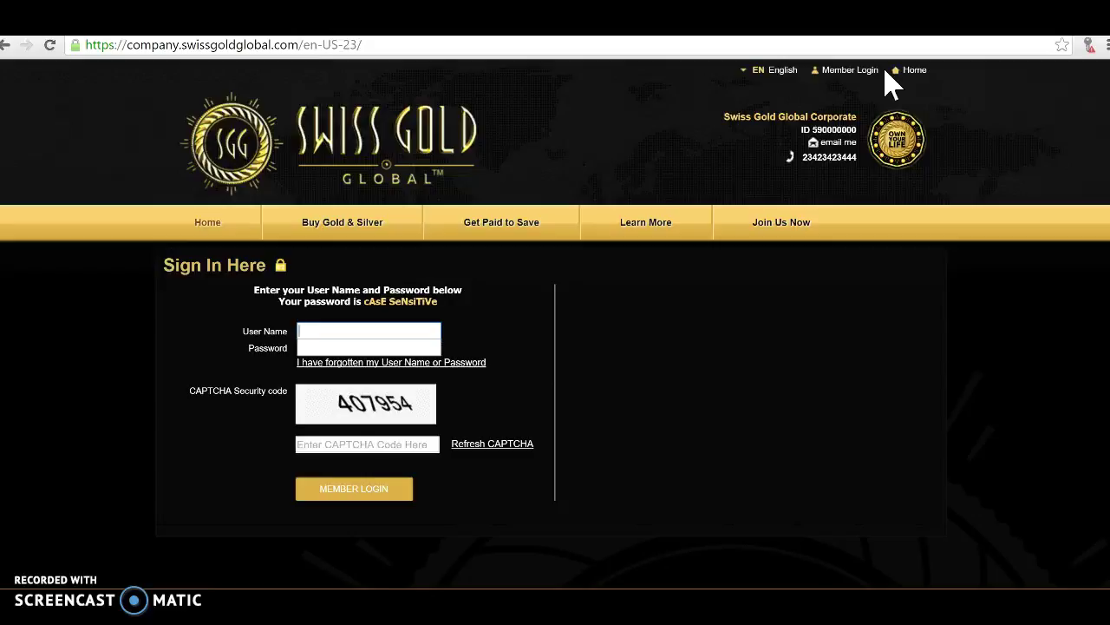
Sign in with the new member's username, the pasted password and the displayed CAPTCHA code.
{"action": "left_click", "coordinate": [337, 335]}
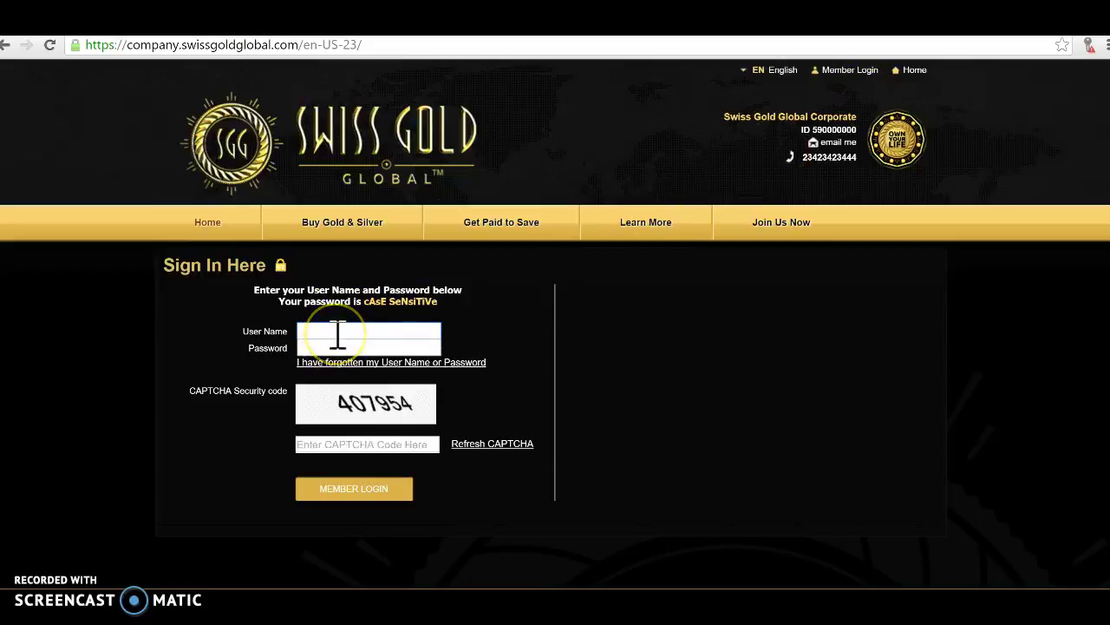
{"action": "type", "text": "test102"}
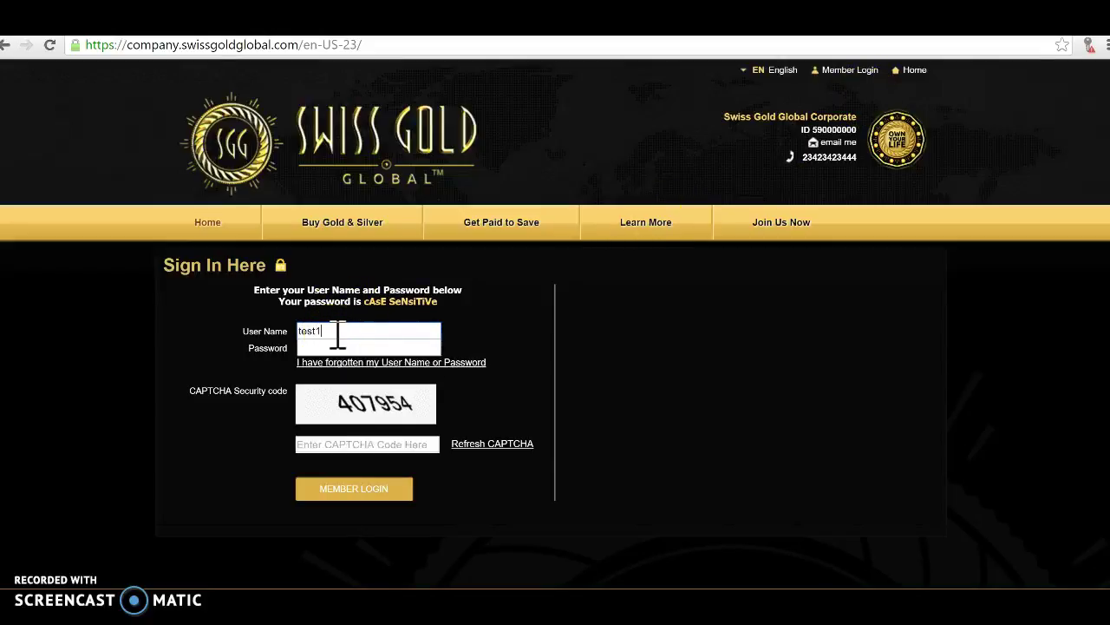
{"action": "right_click", "coordinate": [314, 348]}
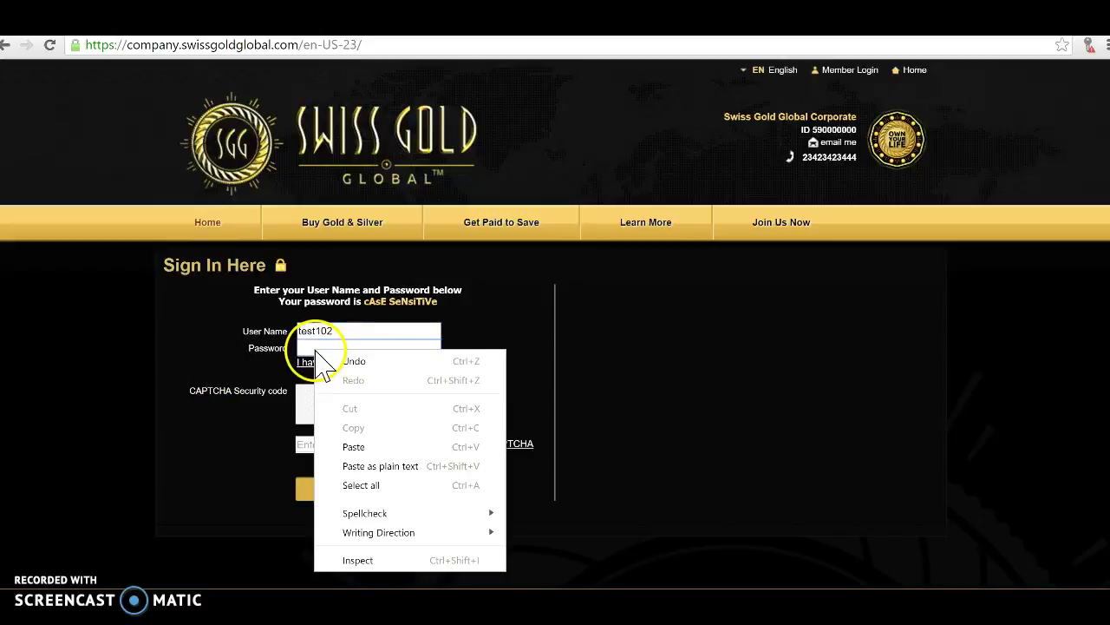
{"action": "left_click", "coordinate": [364, 446]}
{"action": "left_click", "coordinate": [341, 445]}
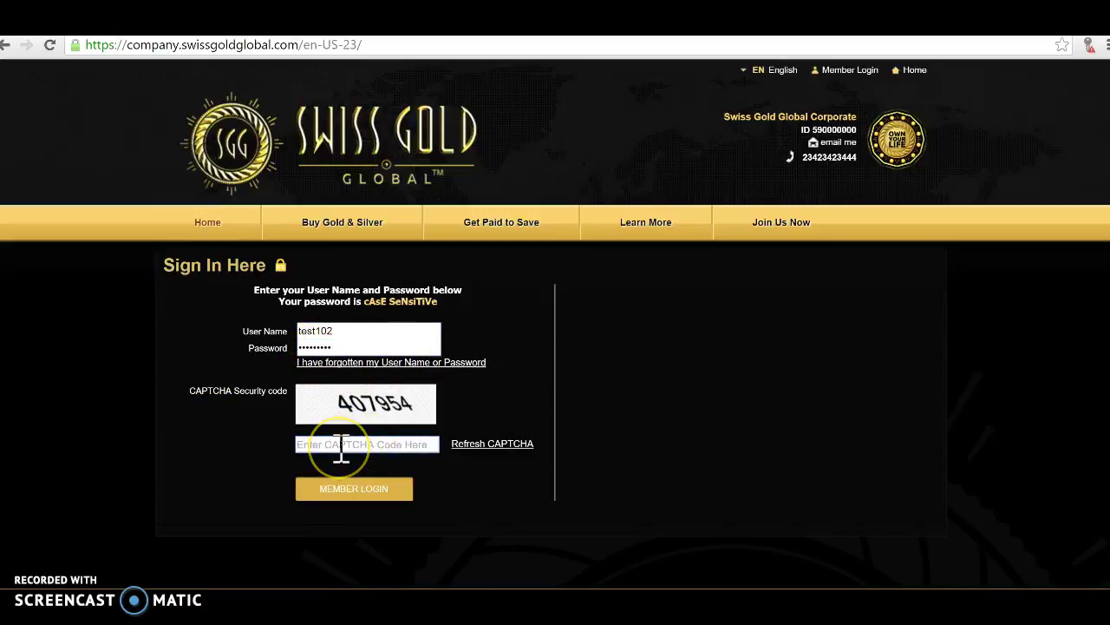
{"action": "type", "text": "40"}
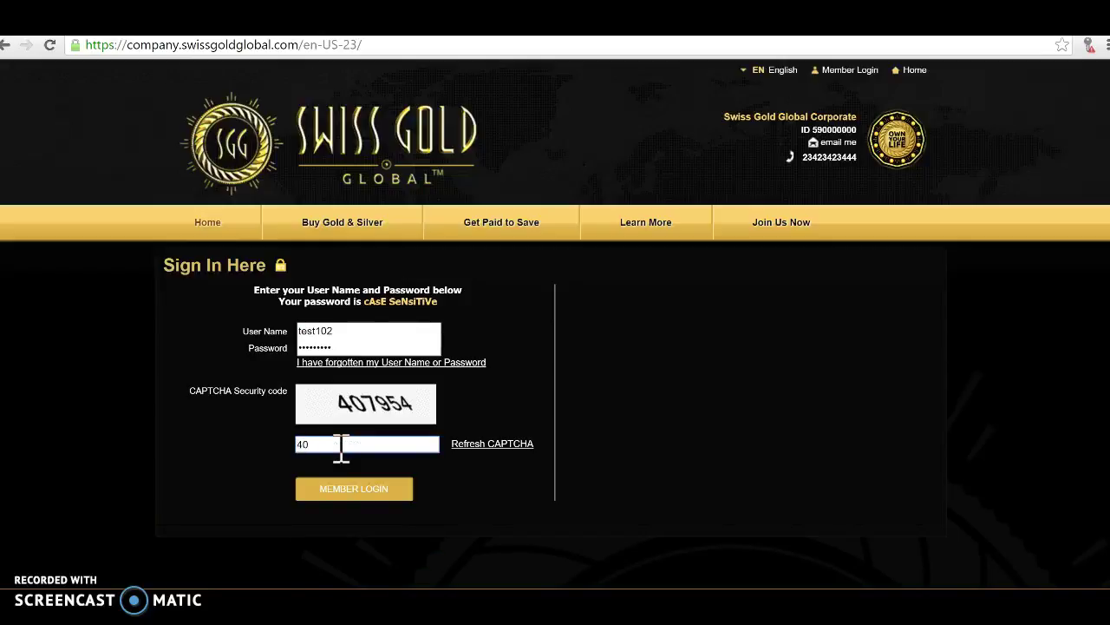
{"action": "type", "text": "7954"}
{"action": "left_click", "coordinate": [336, 488]}
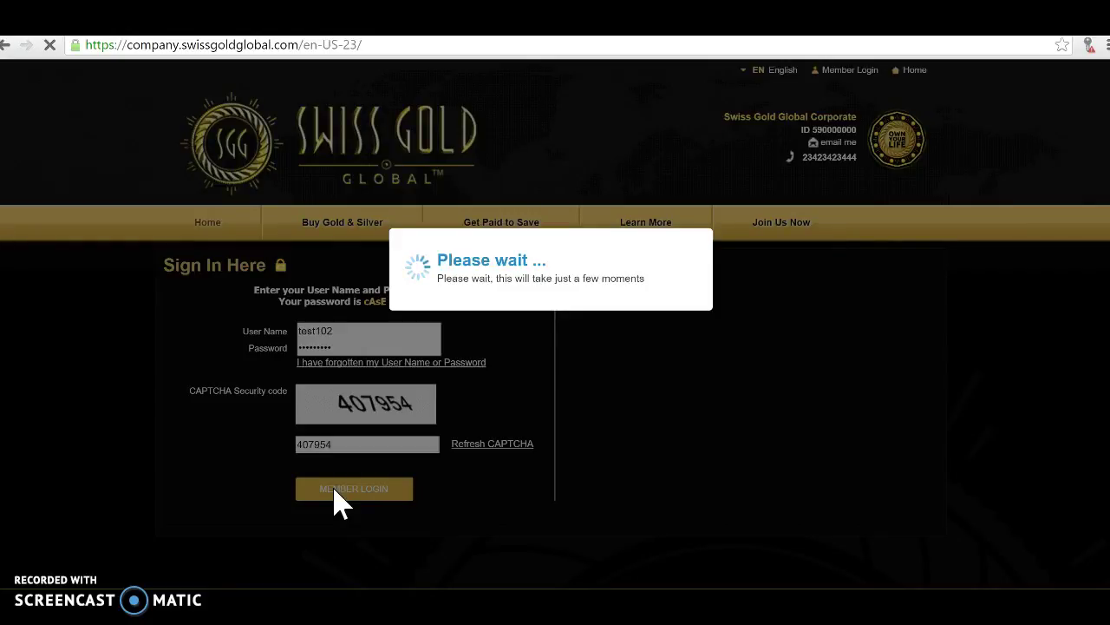
Wait for the back office to load and dismiss the Facebook notification.
{"action": "left_click", "coordinate": [337, 491]}
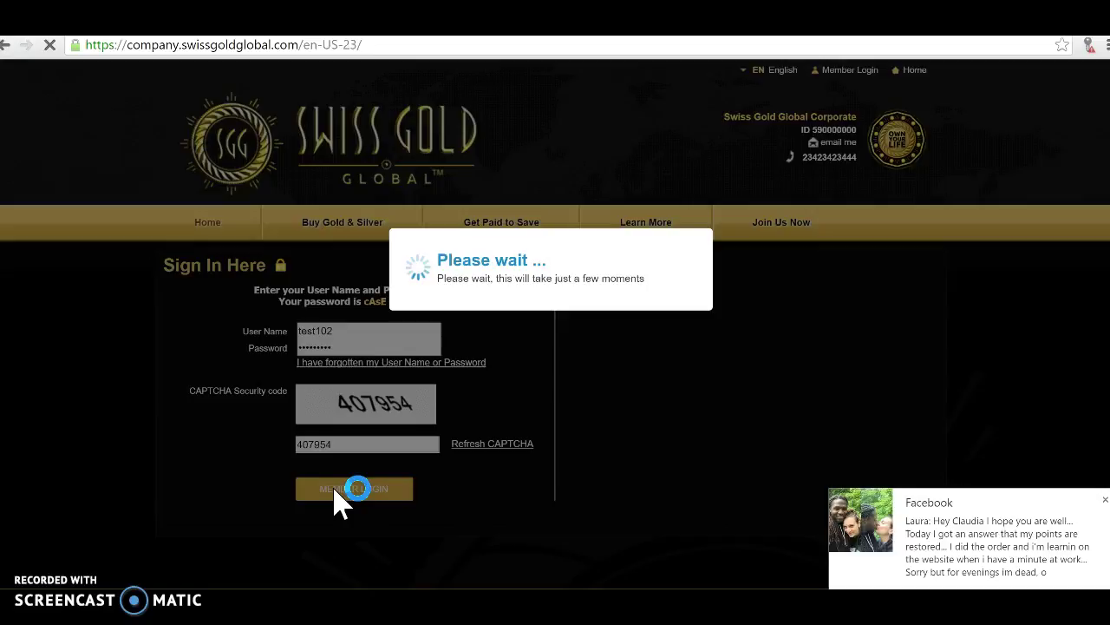
{"action": "left_click", "coordinate": [1105, 501]}
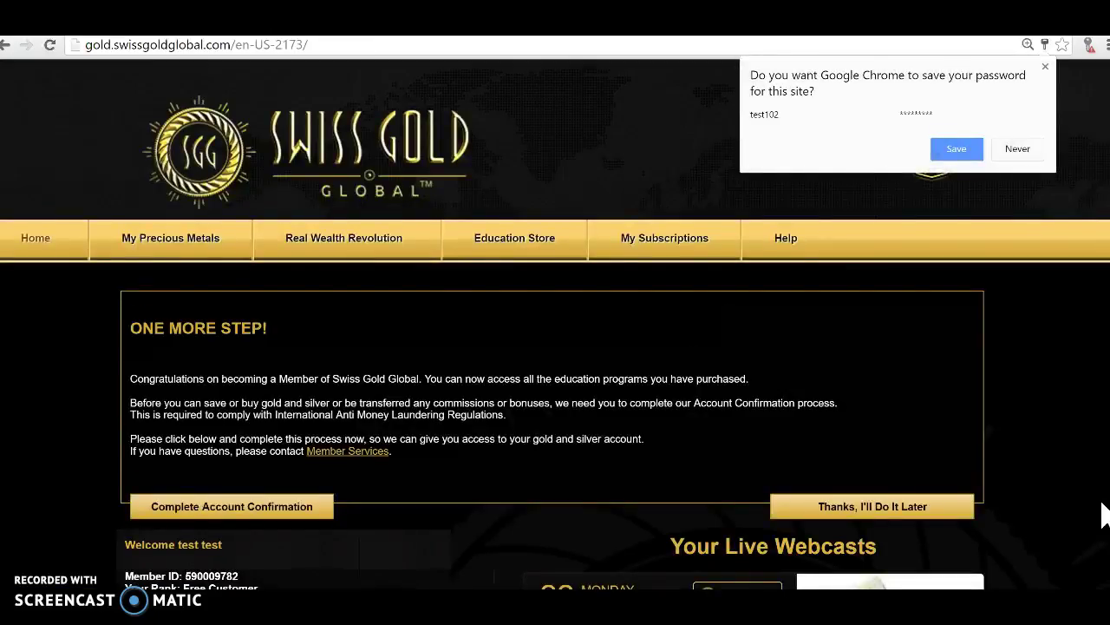
Decline Chrome's offer to save the password and scroll down the back office home page.
{"action": "left_click", "coordinate": [1046, 67]}
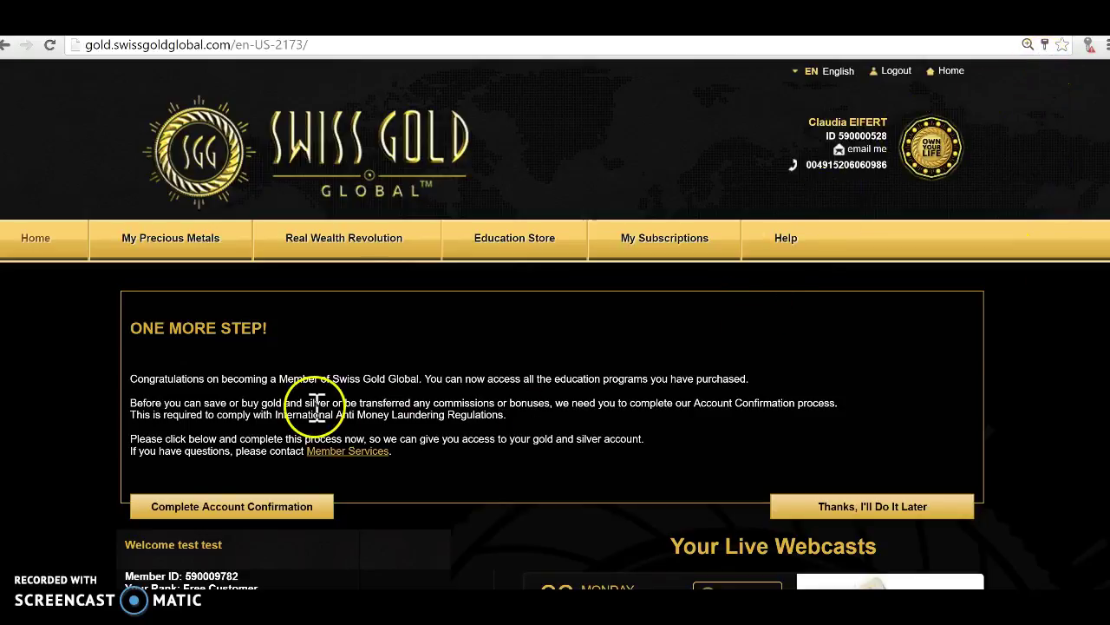
{"action": "scroll", "coordinate": [421, 468], "scroll_direction": "down", "scroll_amount": 2}
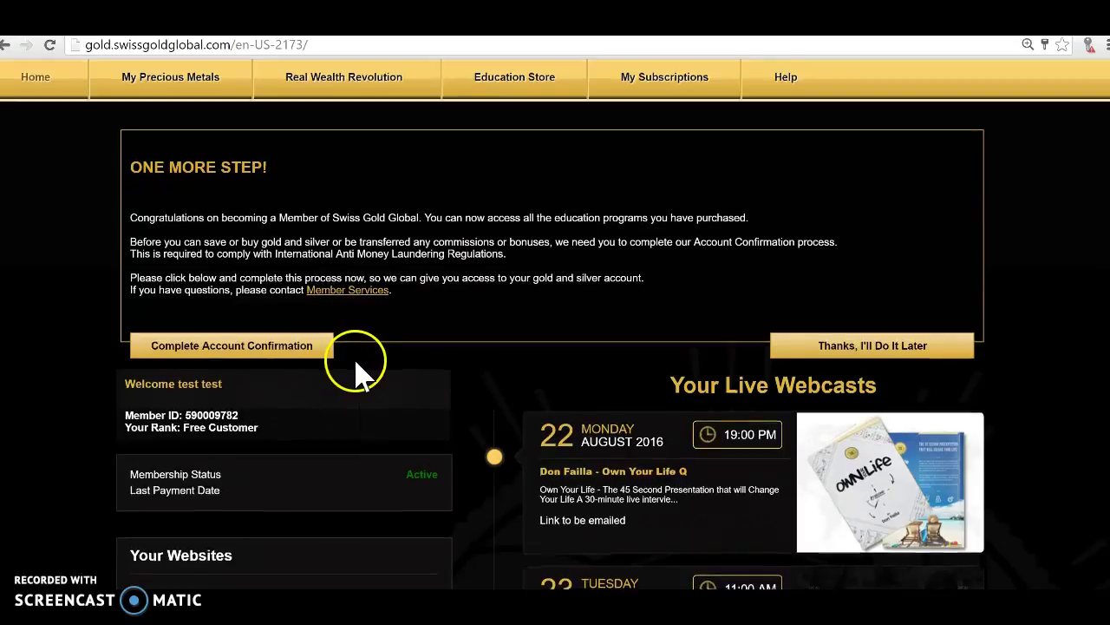
{"action": "scroll", "coordinate": [355, 365], "scroll_direction": "down", "scroll_amount": 1}
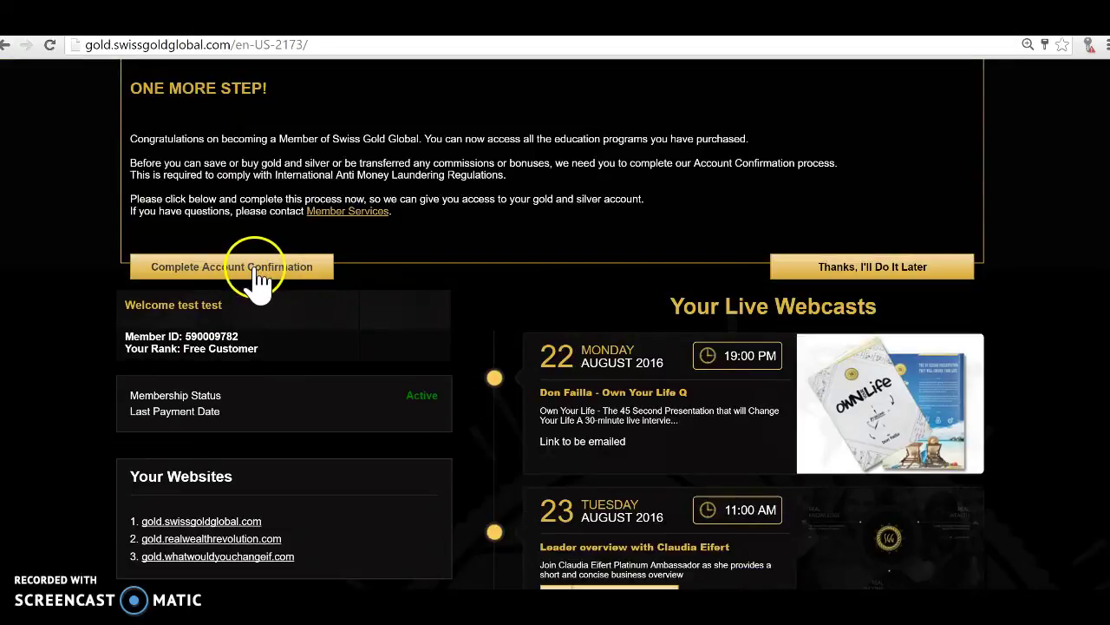
Open Account Confirmation and scroll through its instructions to the Beneficial Owner form.
{"action": "left_click", "coordinate": [256, 269]}
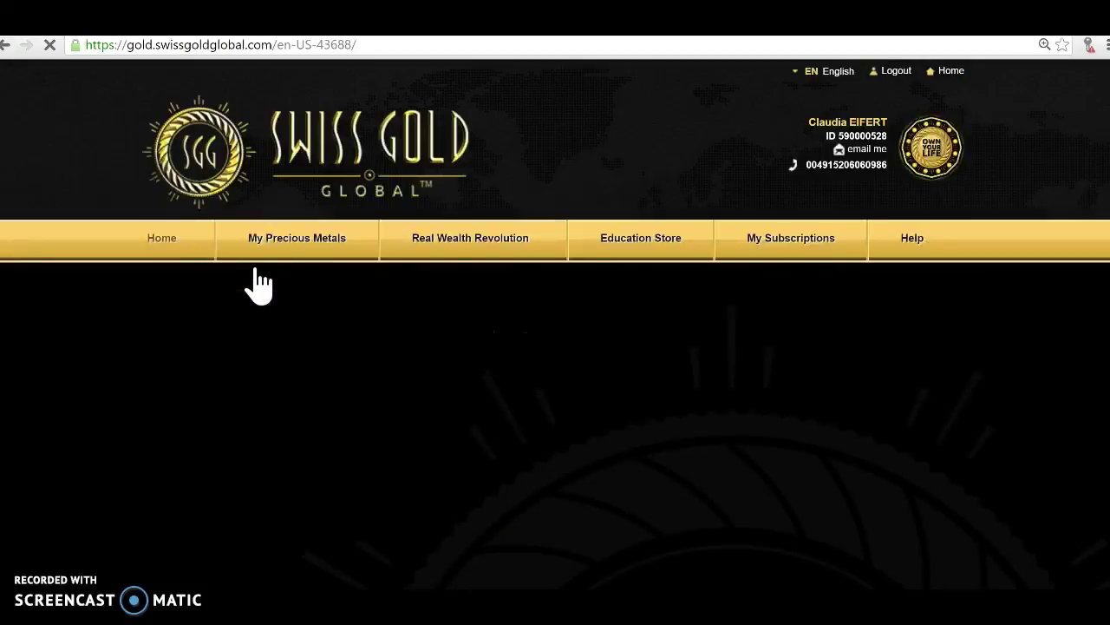
{"action": "left_click", "coordinate": [317, 307]}
{"action": "scroll", "coordinate": [326, 308], "scroll_direction": "down", "scroll_amount": 1}
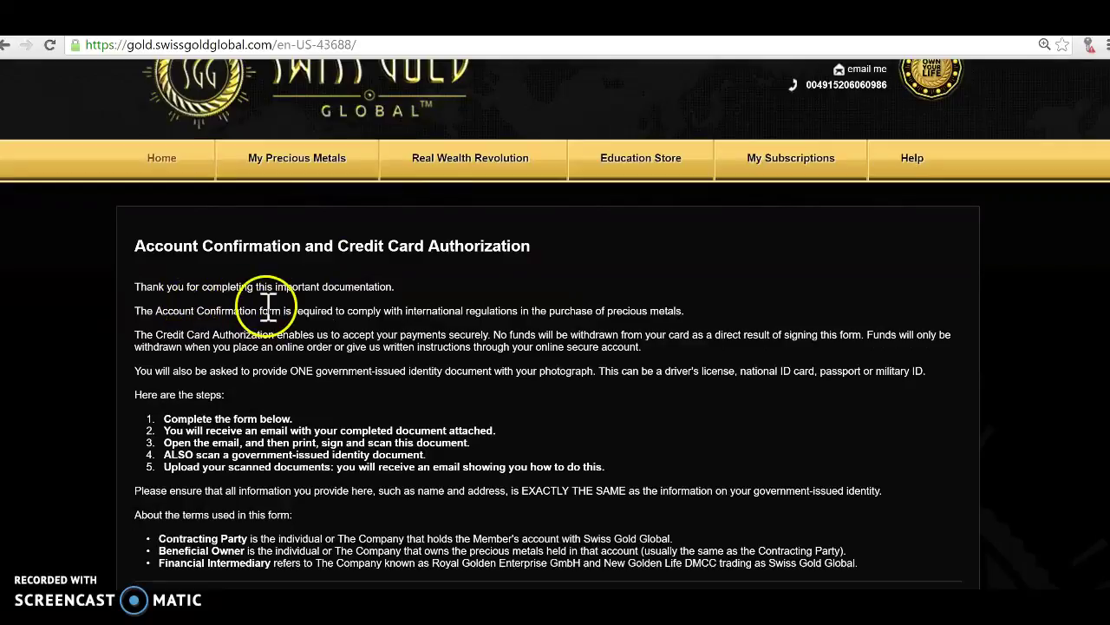
{"action": "left_click", "coordinate": [216, 322]}
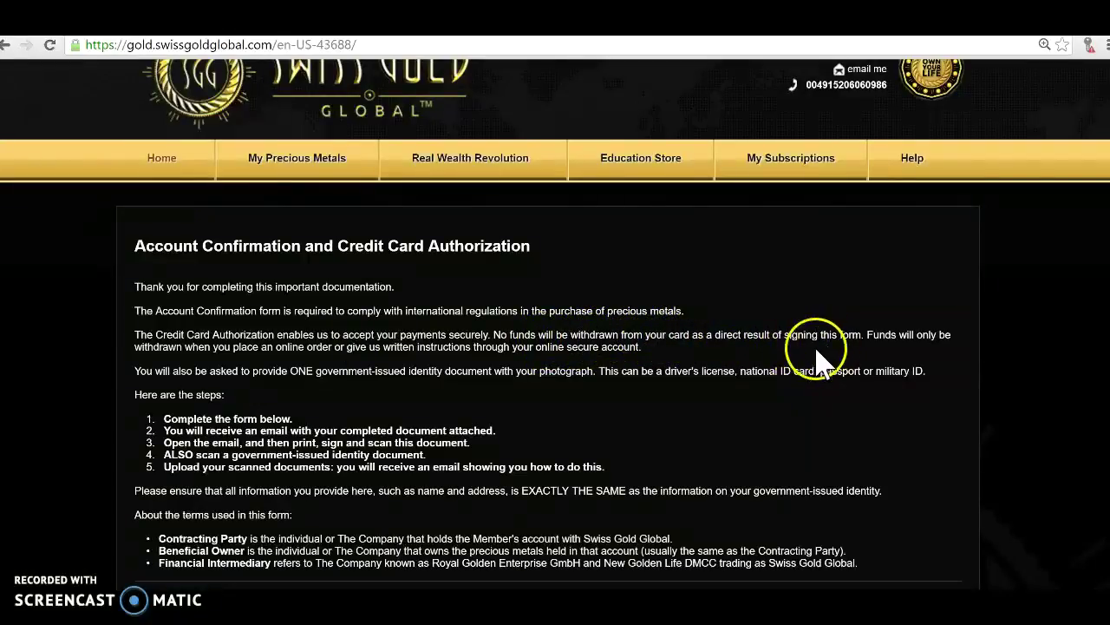
{"action": "scroll", "coordinate": [720, 364], "scroll_direction": "down", "scroll_amount": 3}
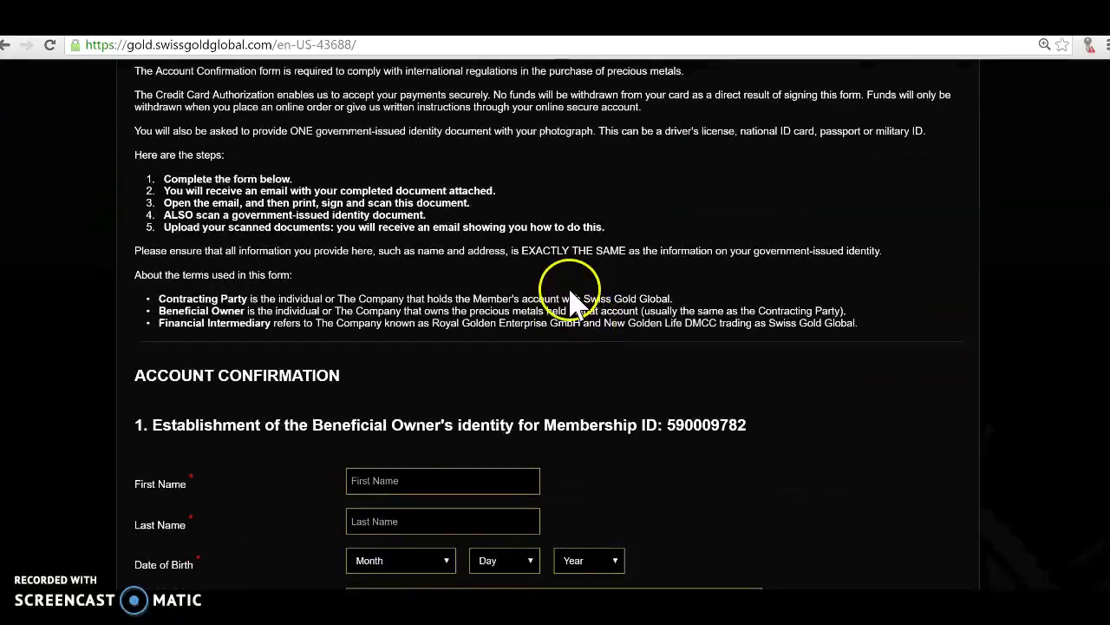
{"action": "scroll", "coordinate": [571, 300], "scroll_direction": "down", "scroll_amount": 2}
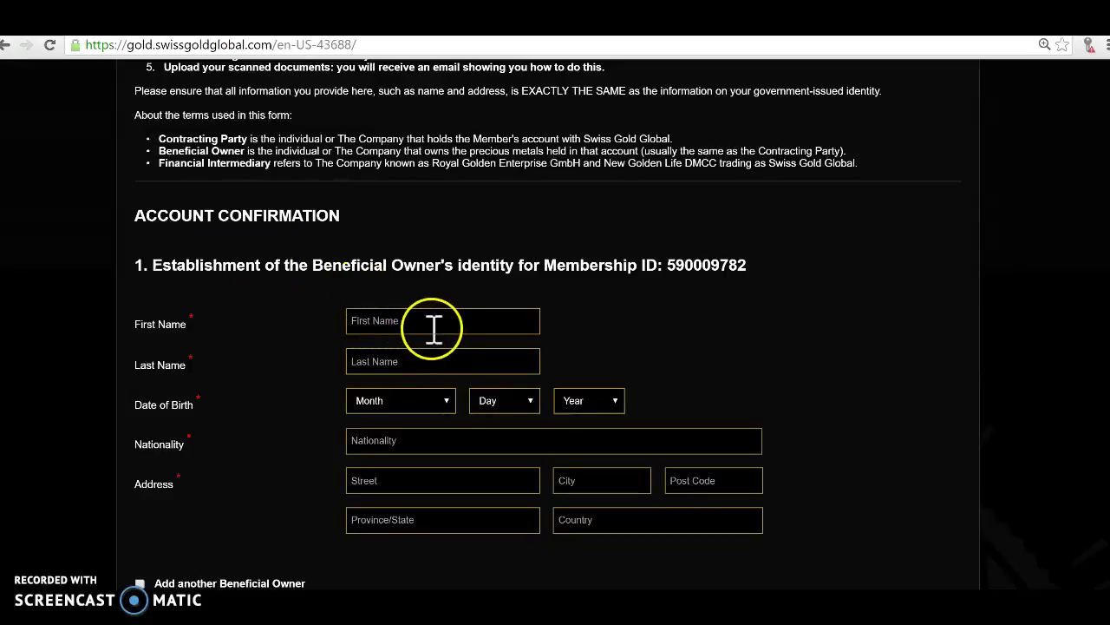
{"action": "scroll", "coordinate": [412, 390], "scroll_direction": "down", "scroll_amount": 1}
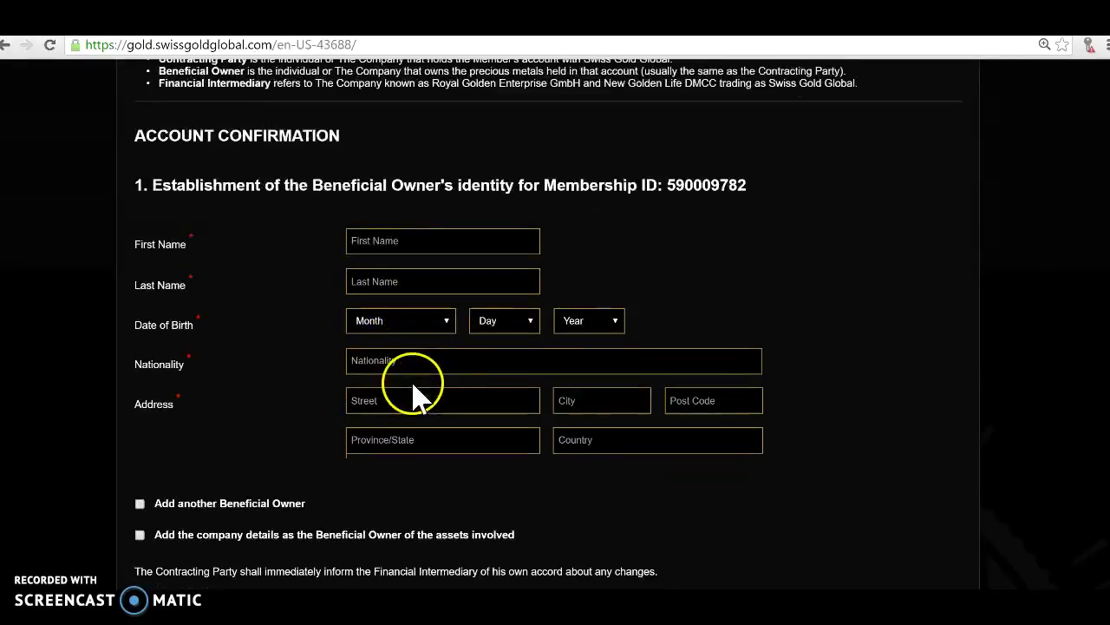
{"action": "scroll", "coordinate": [413, 403], "scroll_direction": "down", "scroll_amount": 1}
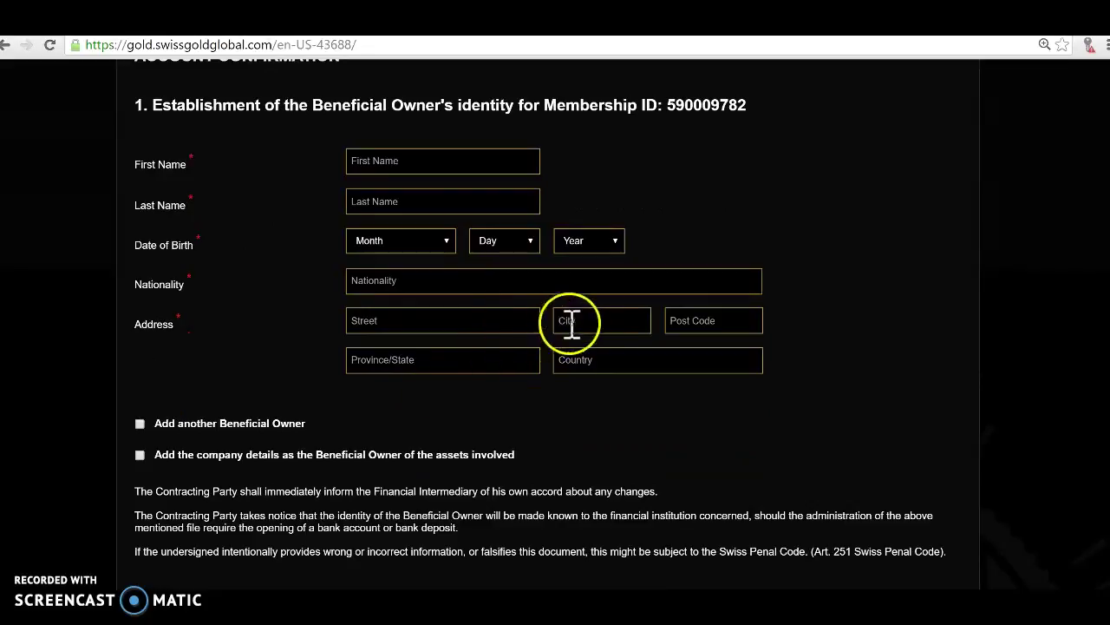
{"action": "scroll", "coordinate": [598, 367], "scroll_direction": "down", "scroll_amount": 1}
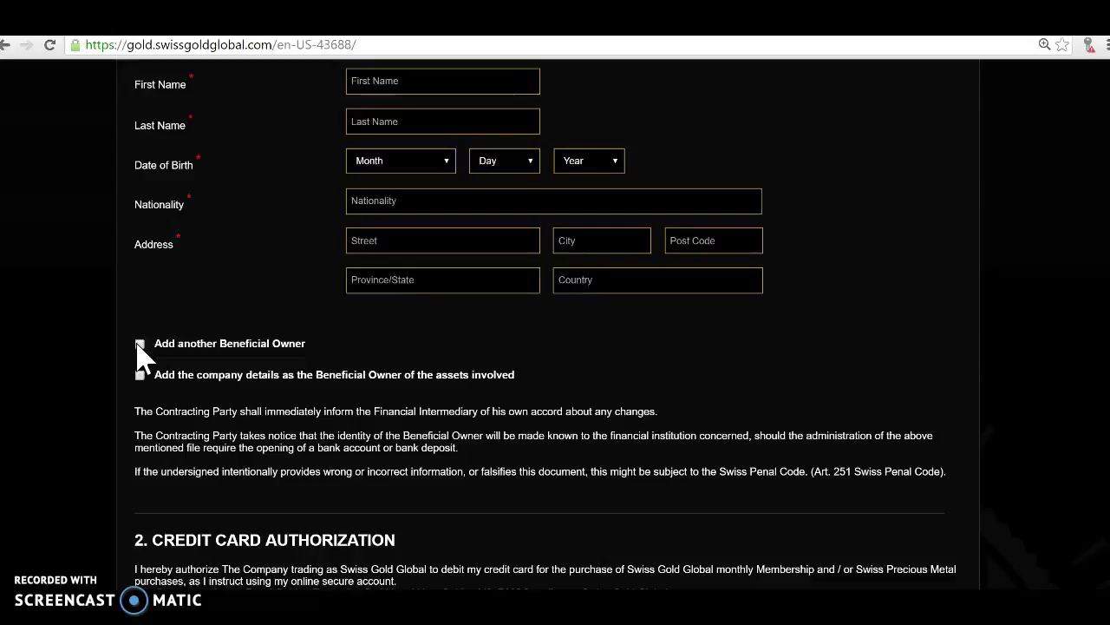
{"action": "left_click", "coordinate": [169, 339]}
{"action": "scroll", "coordinate": [177, 408], "scroll_direction": "down", "scroll_amount": 1}
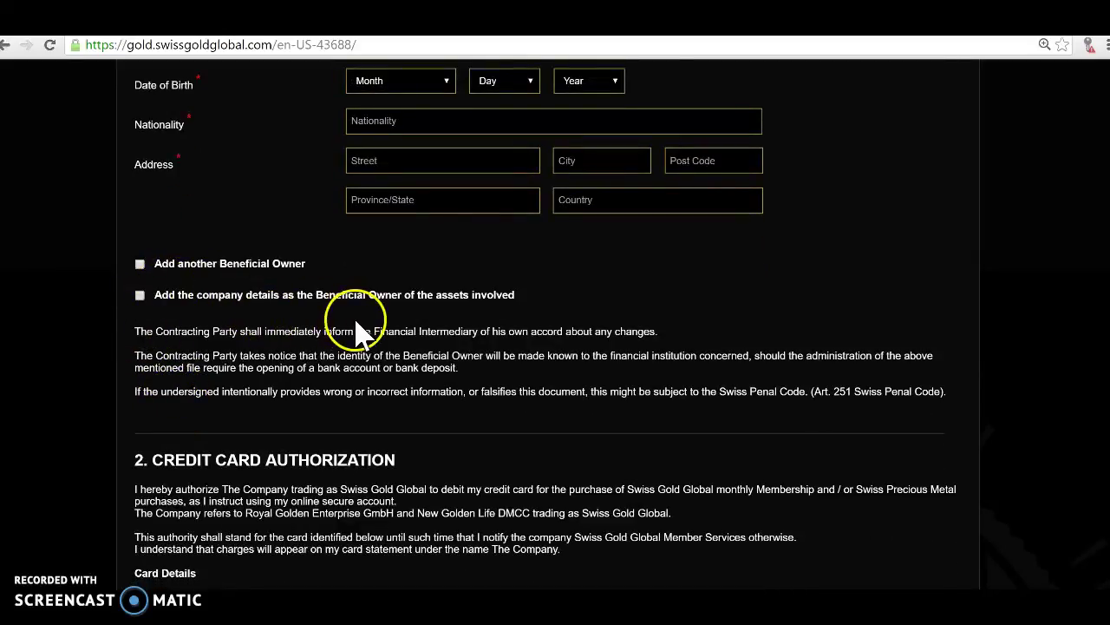
{"action": "scroll", "coordinate": [260, 347], "scroll_direction": "down", "scroll_amount": 2}
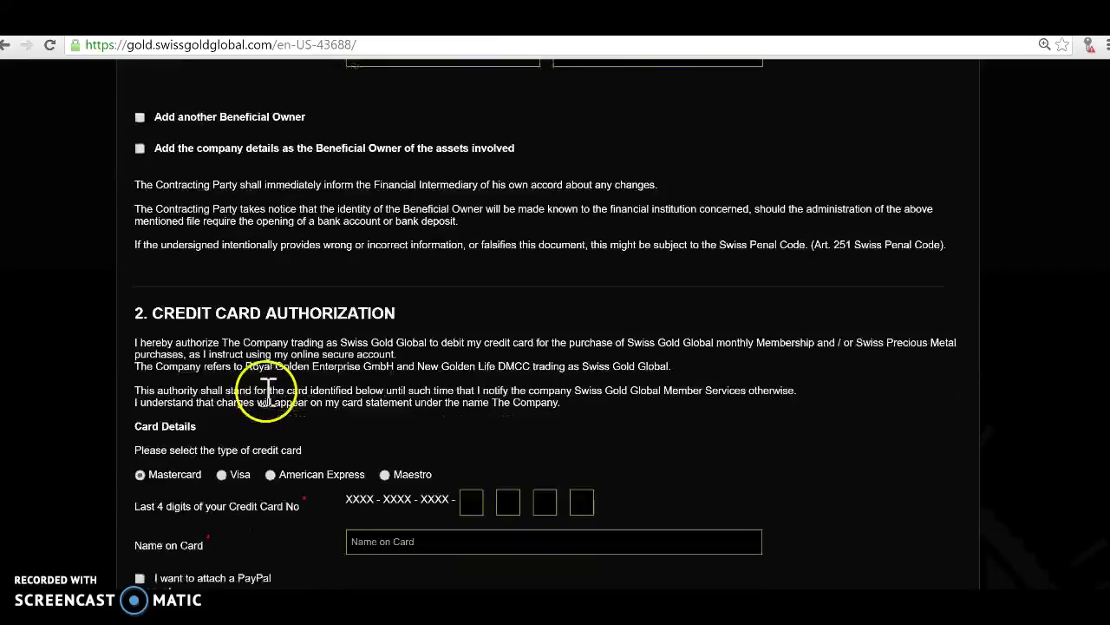
{"action": "scroll", "coordinate": [298, 395], "scroll_direction": "down", "scroll_amount": 1}
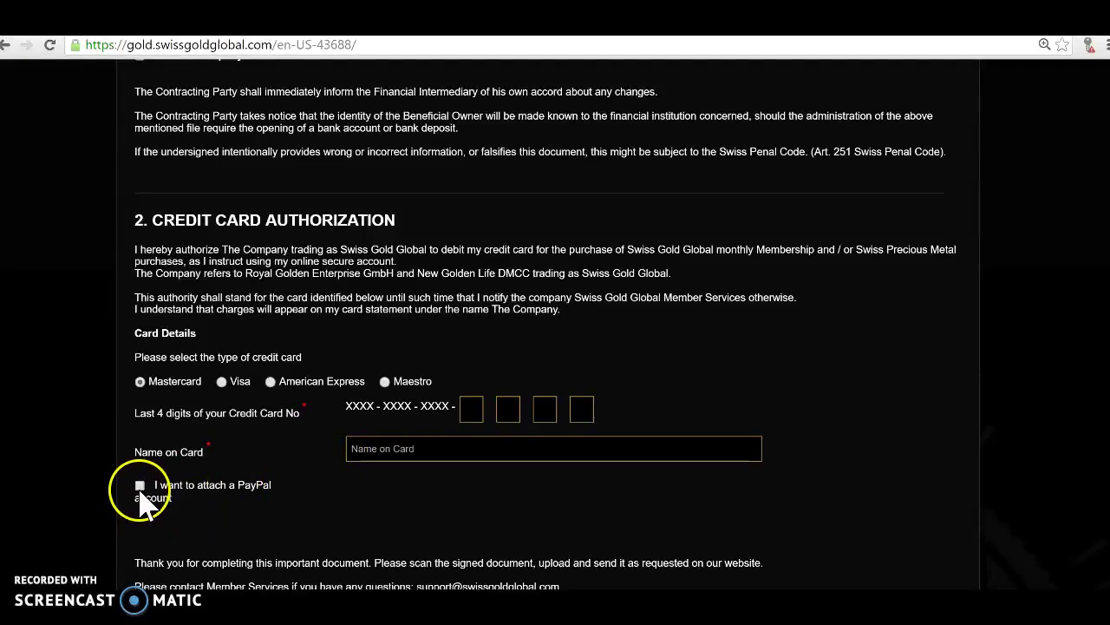
{"action": "scroll", "coordinate": [278, 556], "scroll_direction": "down", "scroll_amount": 3}
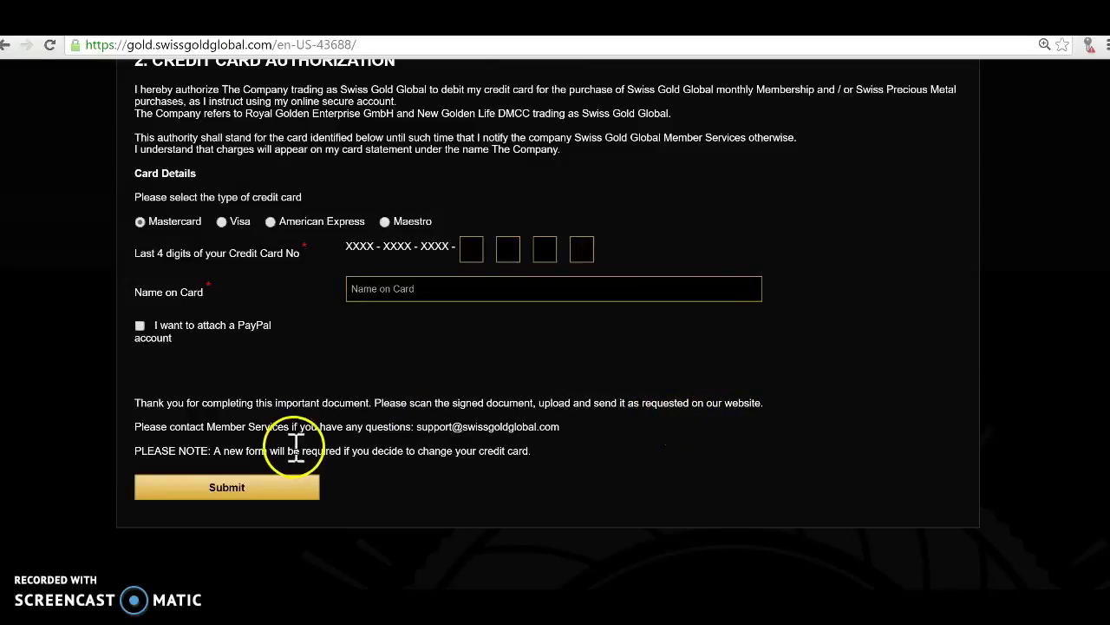
{"action": "scroll", "coordinate": [439, 455], "scroll_direction": "down", "scroll_amount": 1}
{"action": "scroll", "coordinate": [433, 449], "scroll_direction": "up", "scroll_amount": 1}
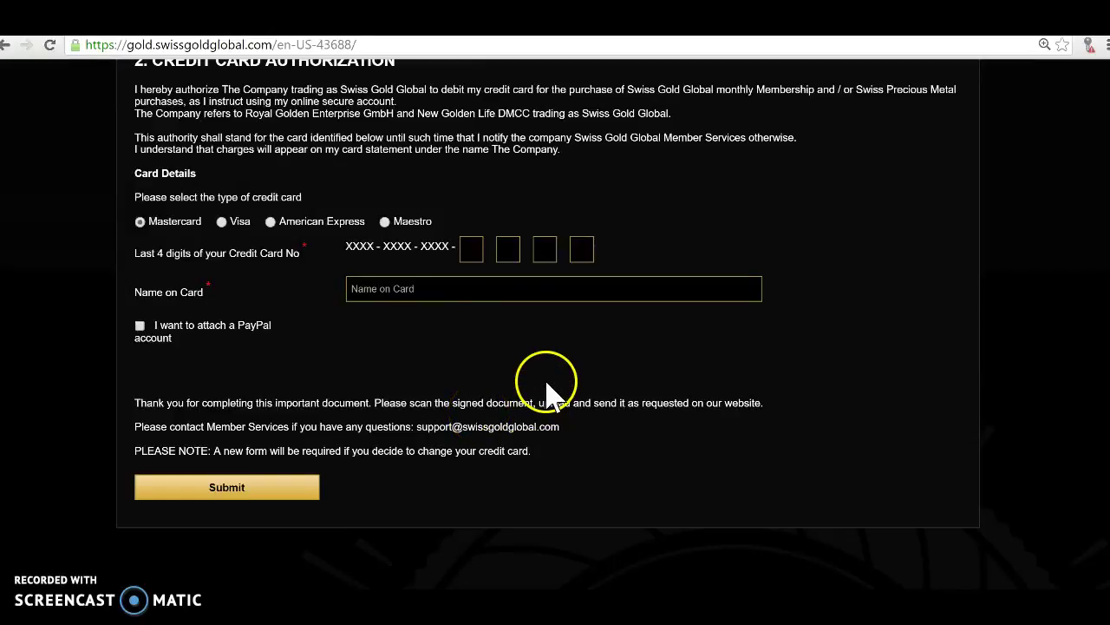
{"action": "scroll", "coordinate": [543, 382], "scroll_direction": "up", "scroll_amount": 2}
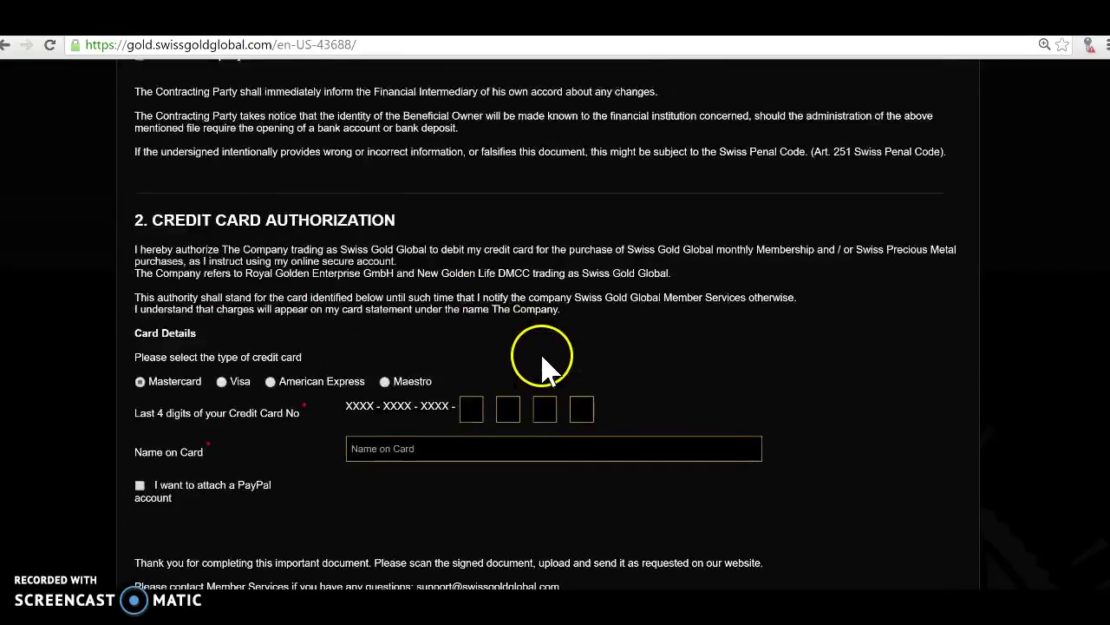
{"action": "scroll", "coordinate": [542, 357], "scroll_direction": "up", "scroll_amount": 4}
{"action": "scroll", "coordinate": [542, 364], "scroll_direction": "down", "scroll_amount": 3}
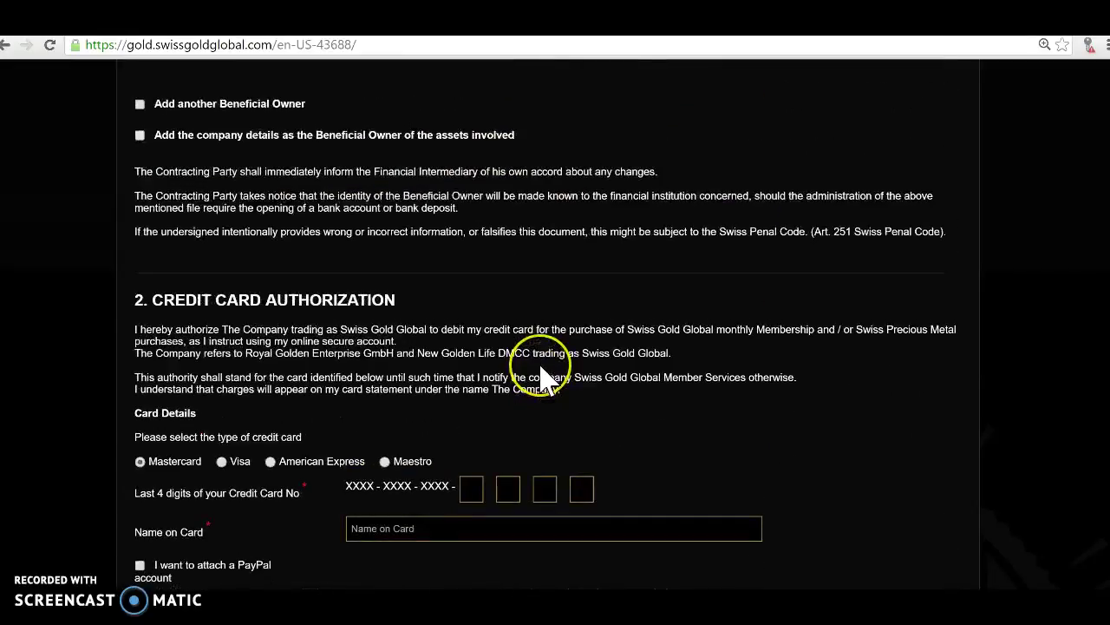
{"action": "scroll", "coordinate": [543, 380], "scroll_direction": "up", "scroll_amount": 3}
{"action": "scroll", "coordinate": [550, 376], "scroll_direction": "up", "scroll_amount": 2}
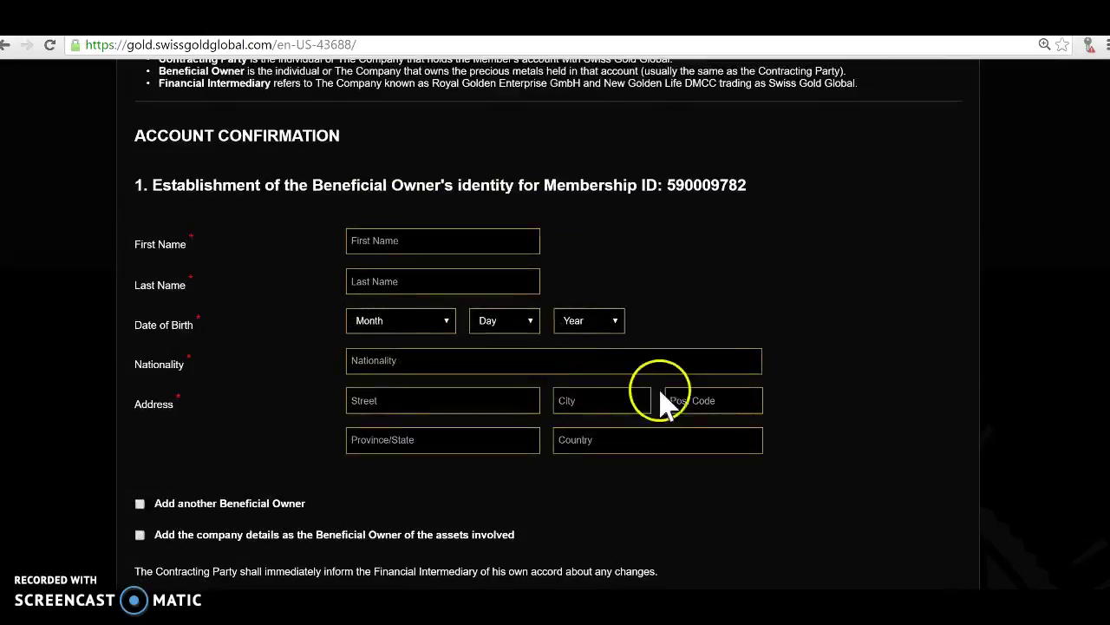
{"action": "scroll", "coordinate": [798, 373], "scroll_direction": "down", "scroll_amount": 2}
{"action": "scroll", "coordinate": [798, 384], "scroll_direction": "down", "scroll_amount": 2}
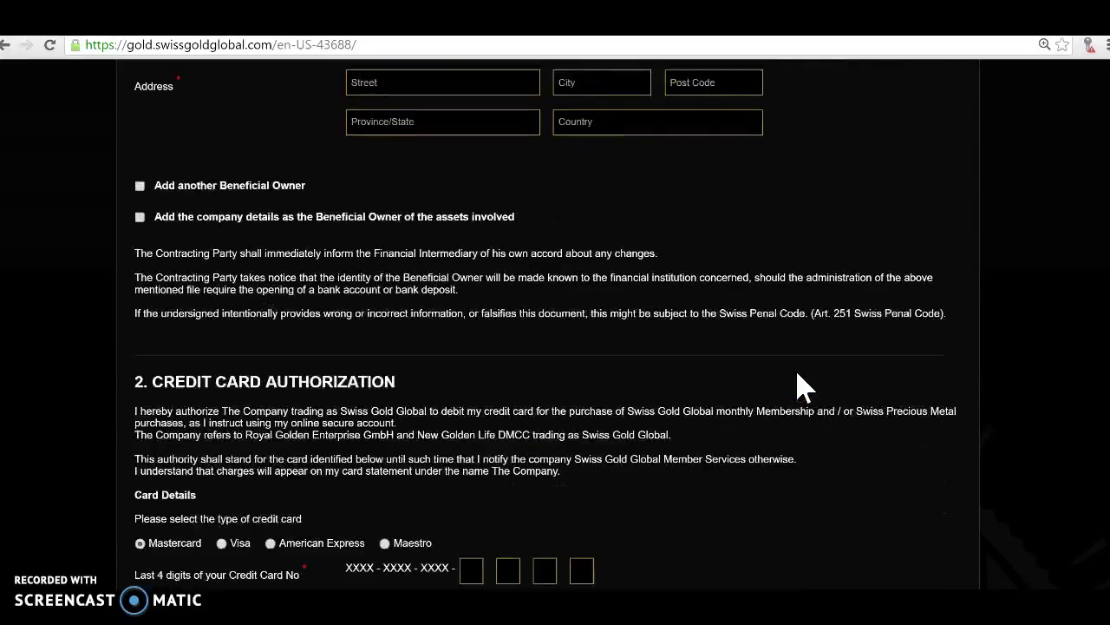
{"action": "scroll", "coordinate": [796, 381], "scroll_direction": "down", "scroll_amount": 3}
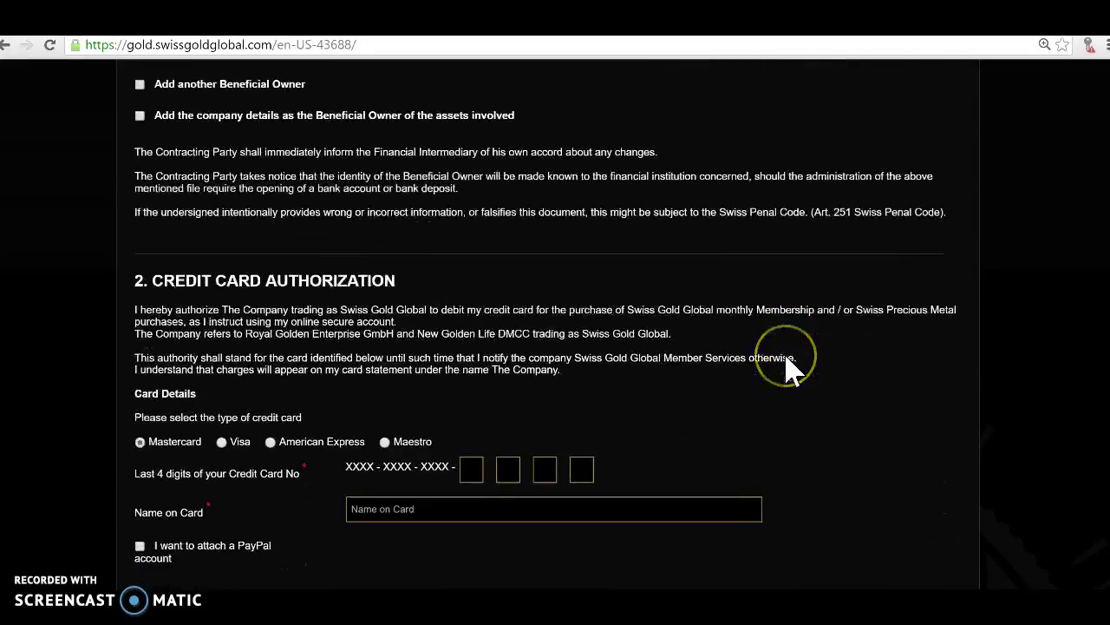
{"action": "scroll", "coordinate": [793, 372], "scroll_direction": "down", "scroll_amount": 1}
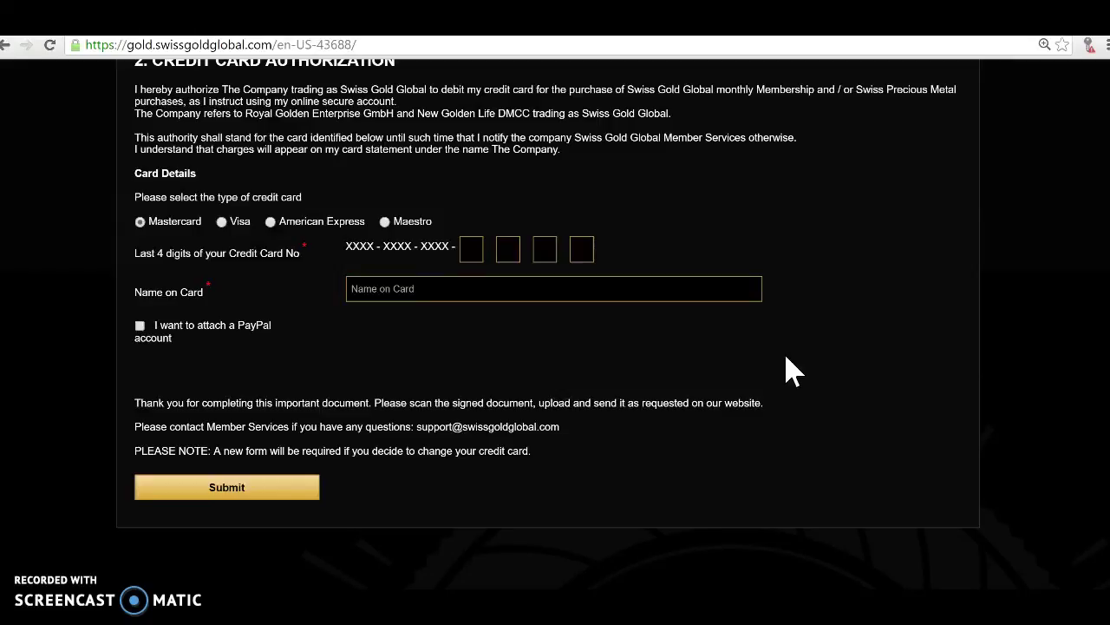
{"action": "scroll", "coordinate": [794, 371], "scroll_direction": "up", "scroll_amount": 9}
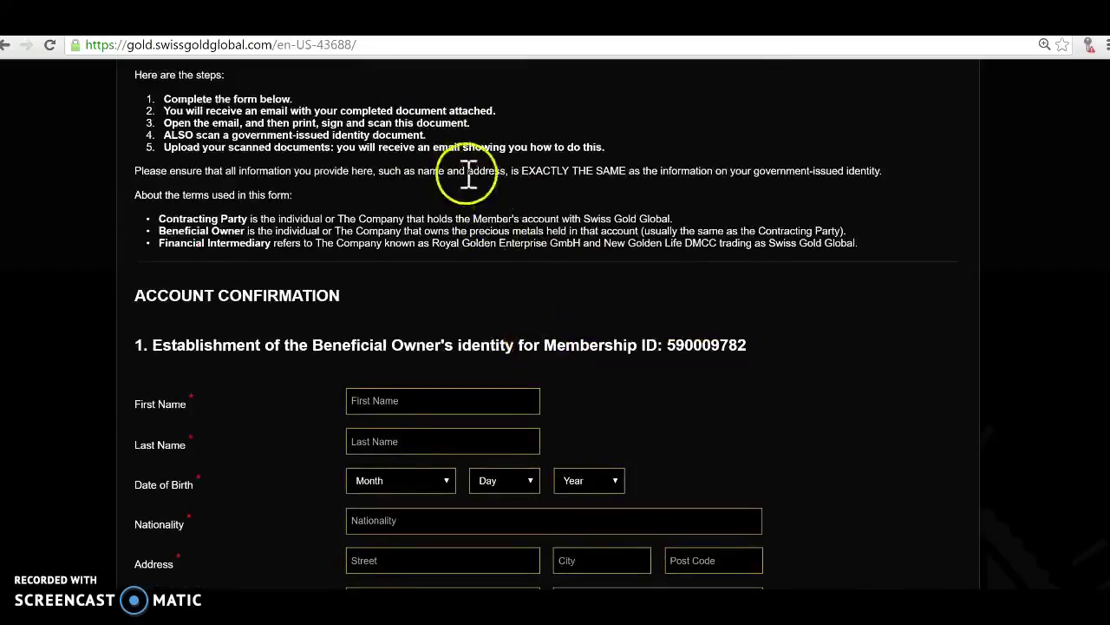
{"action": "scroll", "coordinate": [489, 281], "scroll_direction": "up", "scroll_amount": 5}
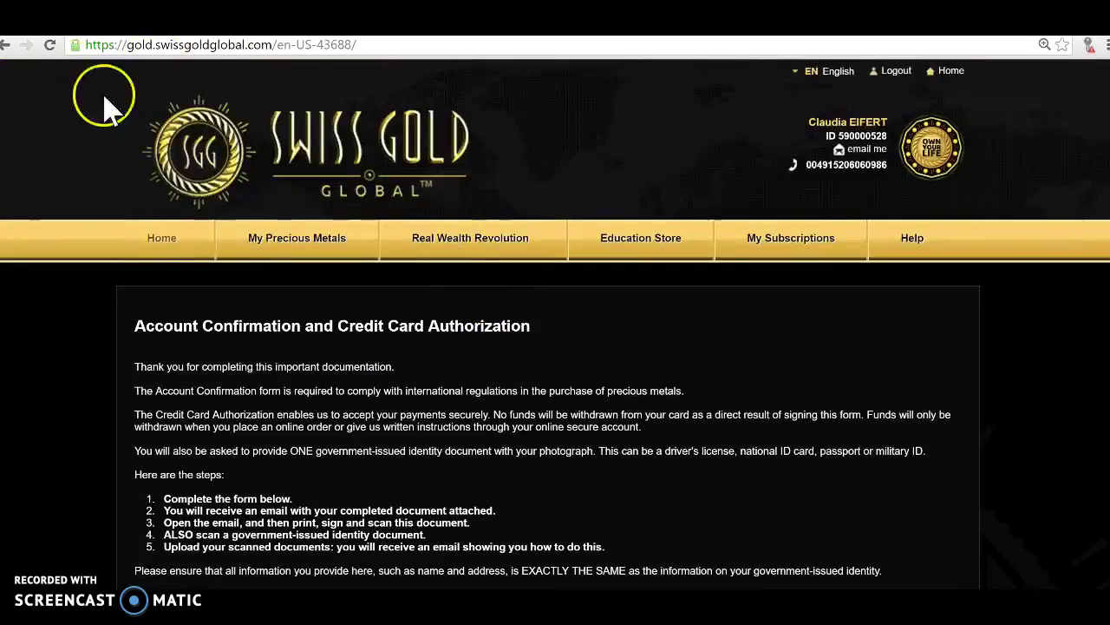
Go back to the dashboard and postpone account confirmation with 'Thanks, I'll Do It Later'.
{"action": "left_click", "coordinate": [5, 44]}
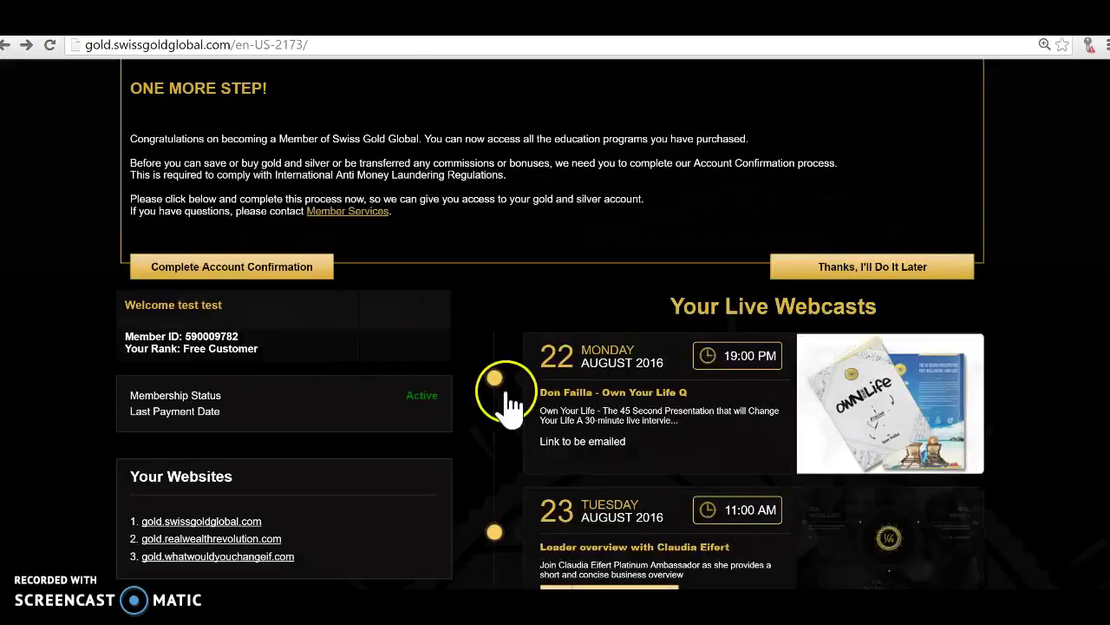
{"action": "left_click", "coordinate": [848, 274]}
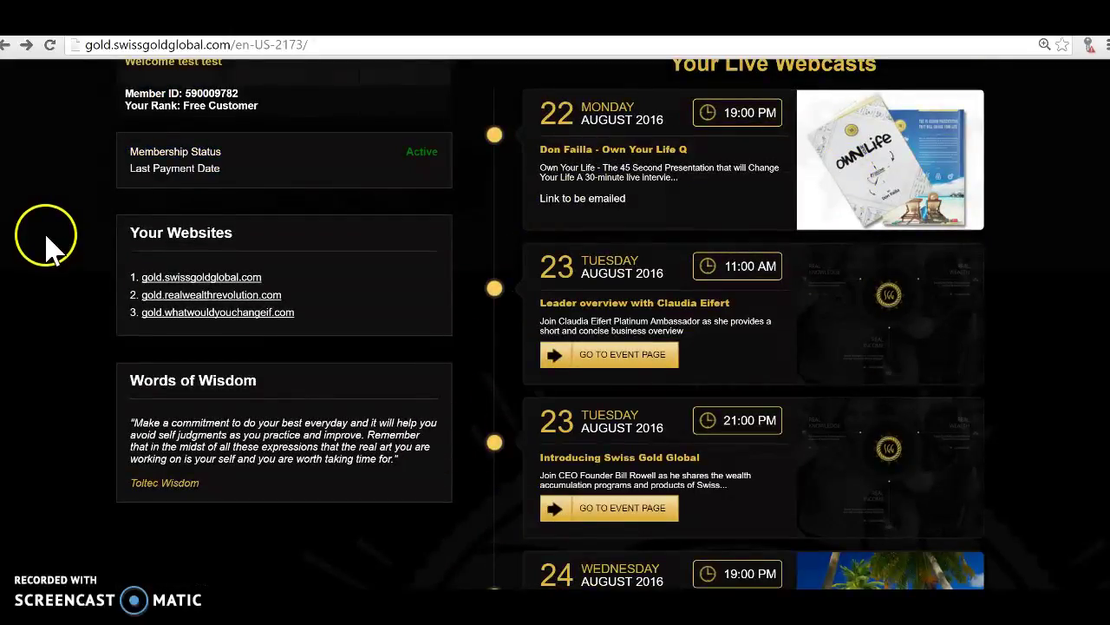
{"action": "scroll", "coordinate": [44, 240], "scroll_direction": "up", "scroll_amount": 1}
{"action": "scroll", "coordinate": [52, 286], "scroll_direction": "down", "scroll_amount": 1}
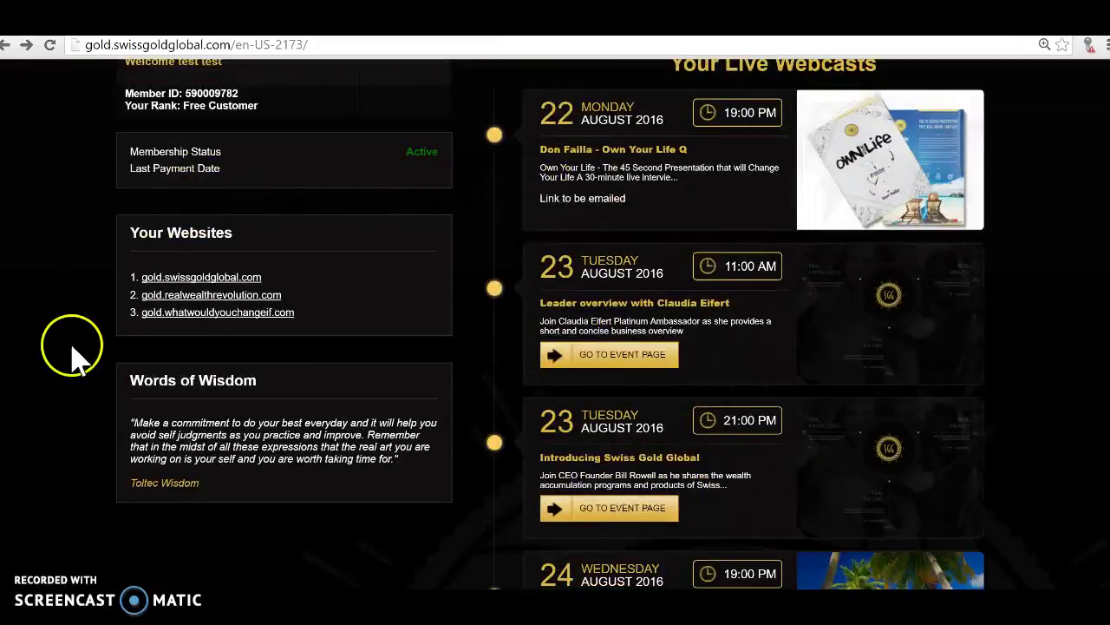
{"action": "scroll", "coordinate": [37, 240], "scroll_direction": "up", "scroll_amount": 2}
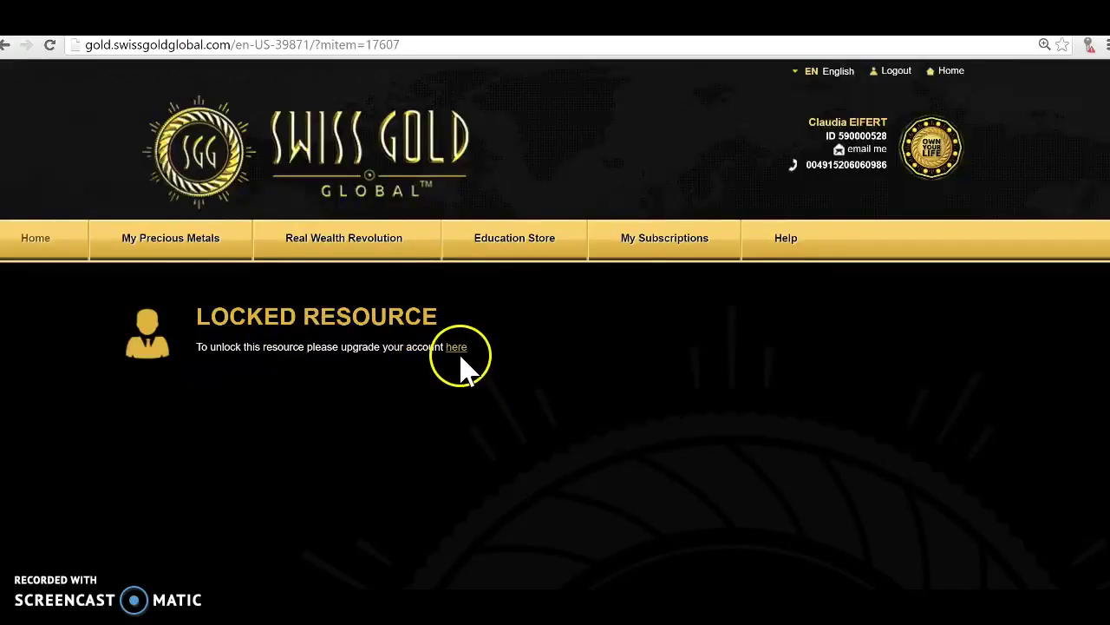
{"action": "mouse_move", "coordinate": [192, 247]}
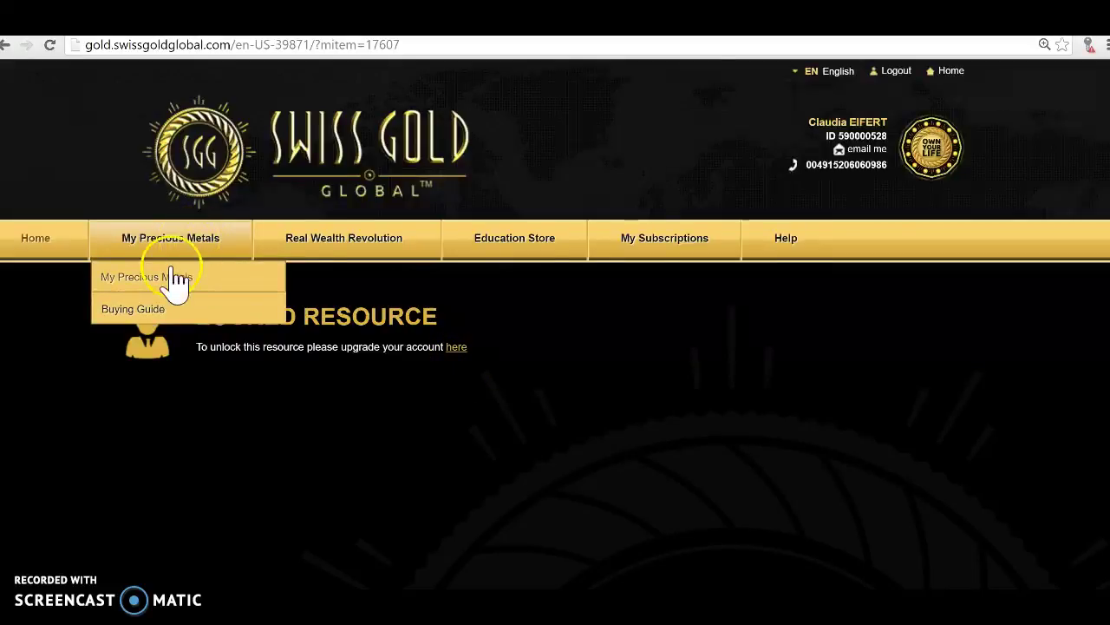
Open My Precious Metals and scroll through its account, saver, purchase, selling and vault tiles.
{"action": "left_click", "coordinate": [171, 279]}
{"action": "scroll", "coordinate": [399, 338], "scroll_direction": "down", "scroll_amount": 1}
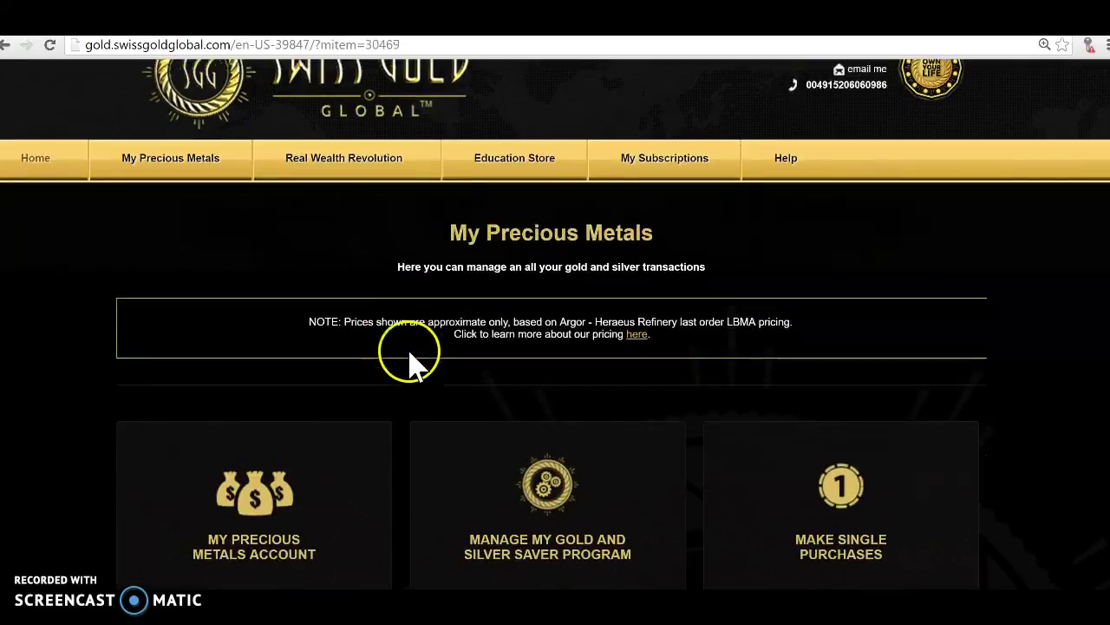
{"action": "left_click", "coordinate": [471, 403]}
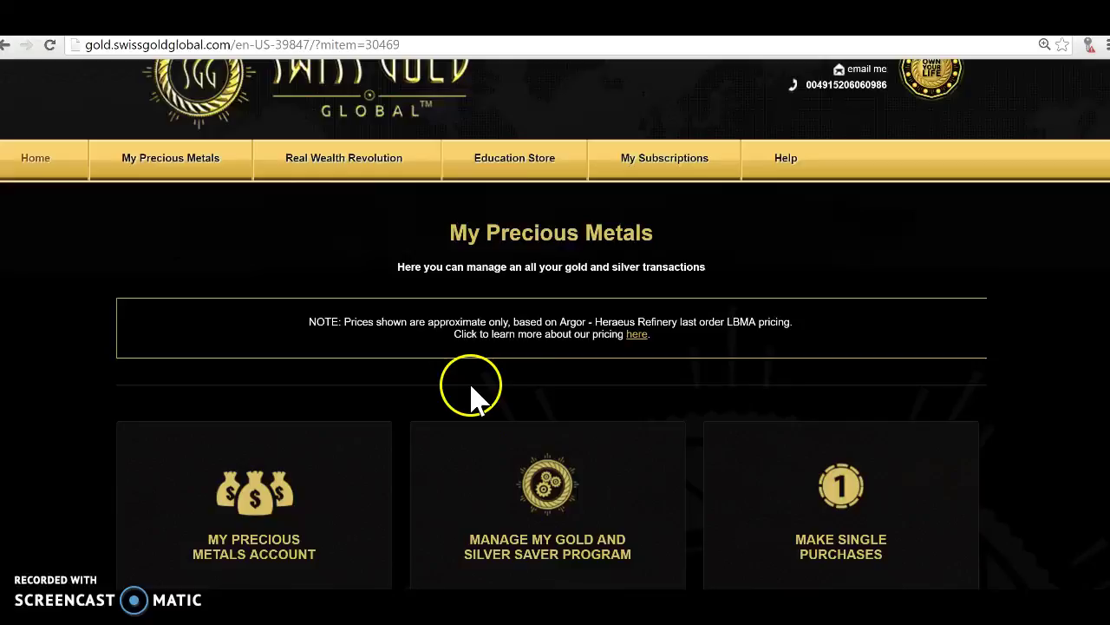
{"action": "scroll", "coordinate": [471, 403], "scroll_direction": "down", "scroll_amount": 1}
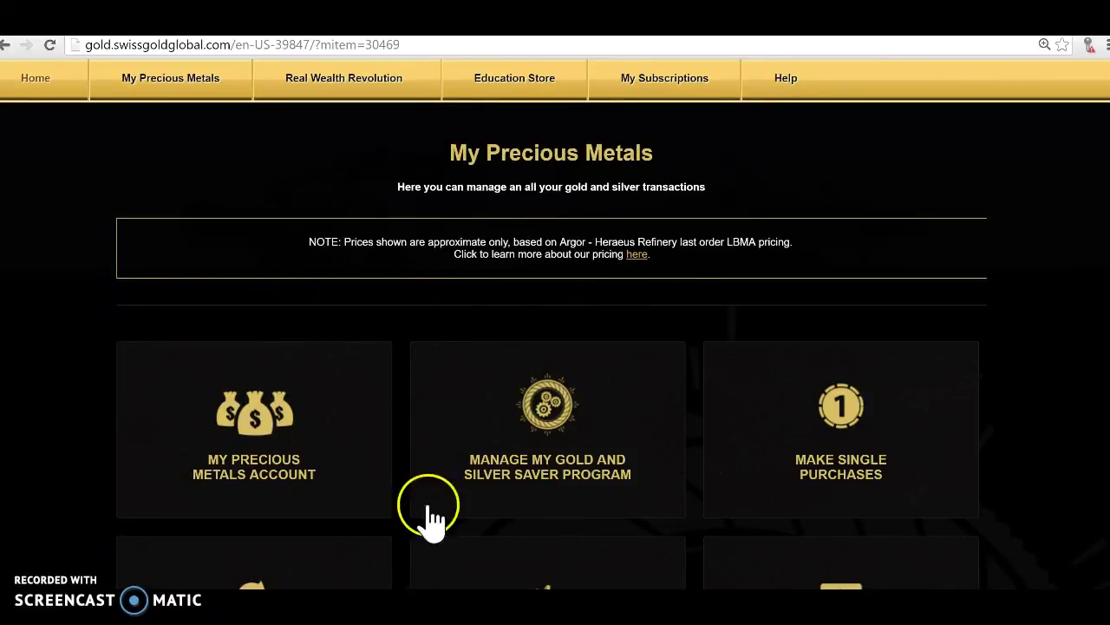
{"action": "scroll", "coordinate": [486, 477], "scroll_direction": "down", "scroll_amount": 2}
{"action": "scroll", "coordinate": [527, 426], "scroll_direction": "up", "scroll_amount": 2}
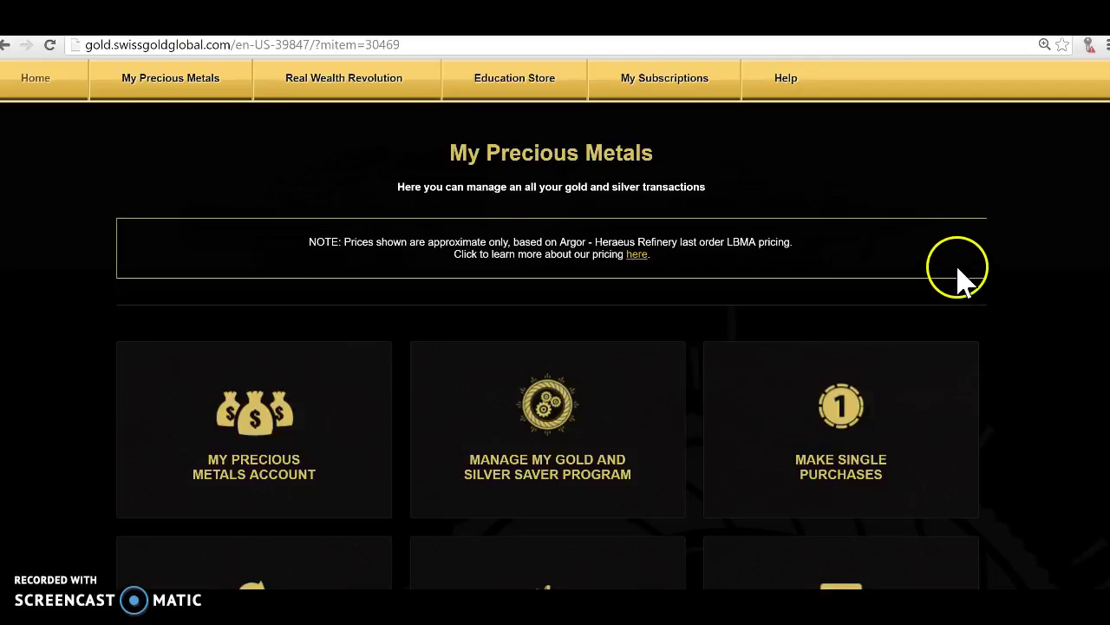
{"action": "scroll", "coordinate": [954, 273], "scroll_direction": "down", "scroll_amount": 2}
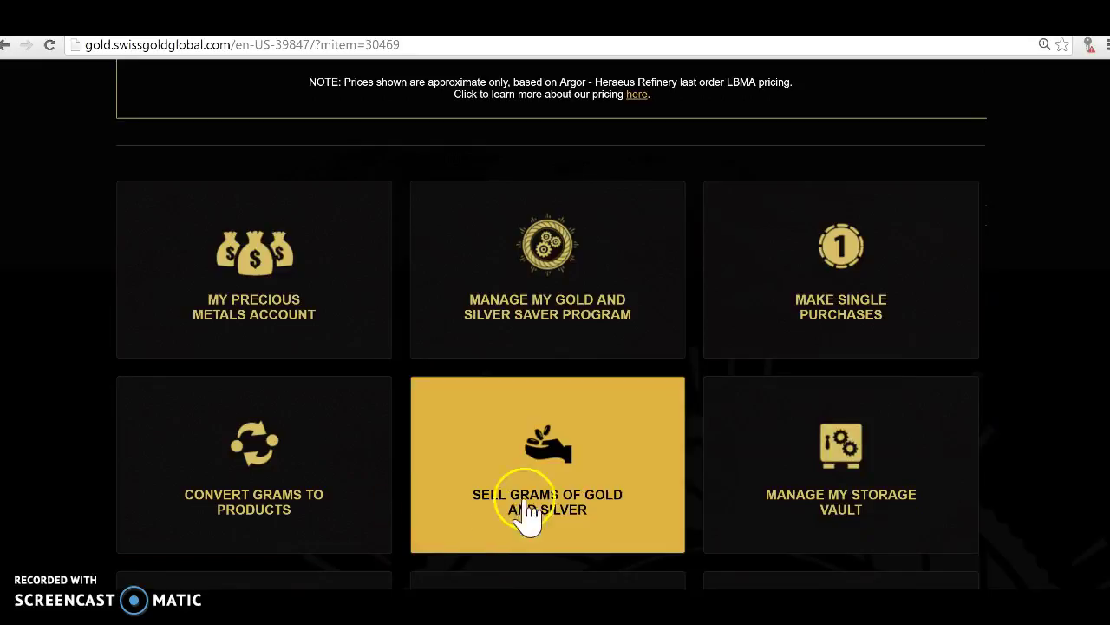
Open the Swiss Saver account and review its gold and silver prices and zero balances.
{"action": "left_click", "coordinate": [275, 306]}
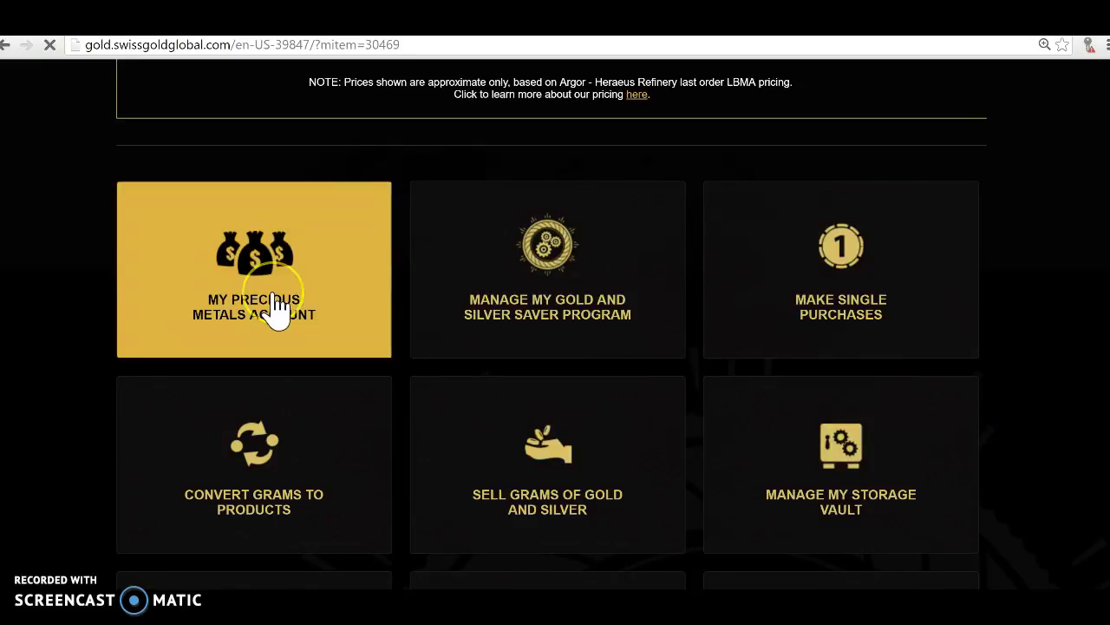
{"action": "scroll", "coordinate": [421, 310], "scroll_direction": "down", "scroll_amount": 1}
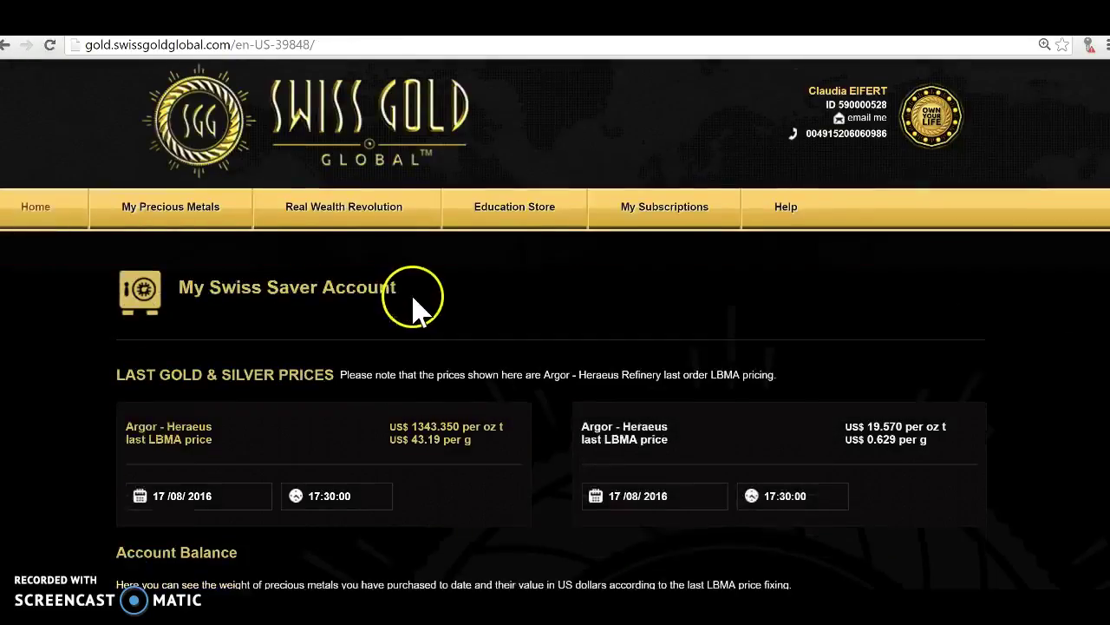
{"action": "scroll", "coordinate": [488, 431], "scroll_direction": "down", "scroll_amount": 1}
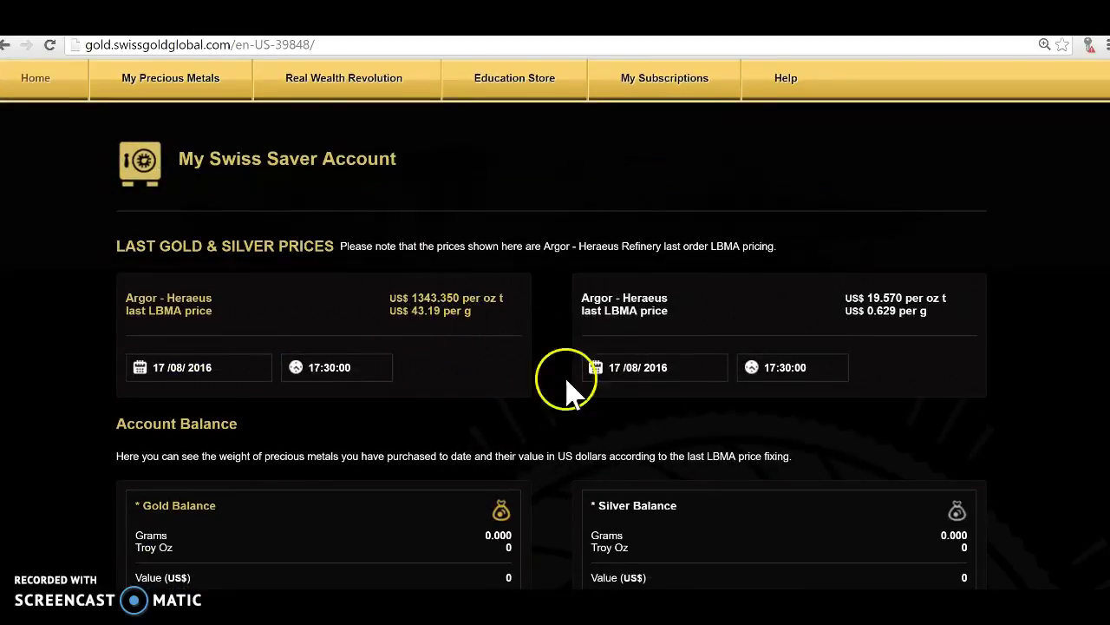
{"action": "scroll", "coordinate": [510, 407], "scroll_direction": "up", "scroll_amount": 1}
Open the Buying Guide from My Precious Metals and scroll through its topic sections.
{"action": "mouse_move", "coordinate": [170, 171]}
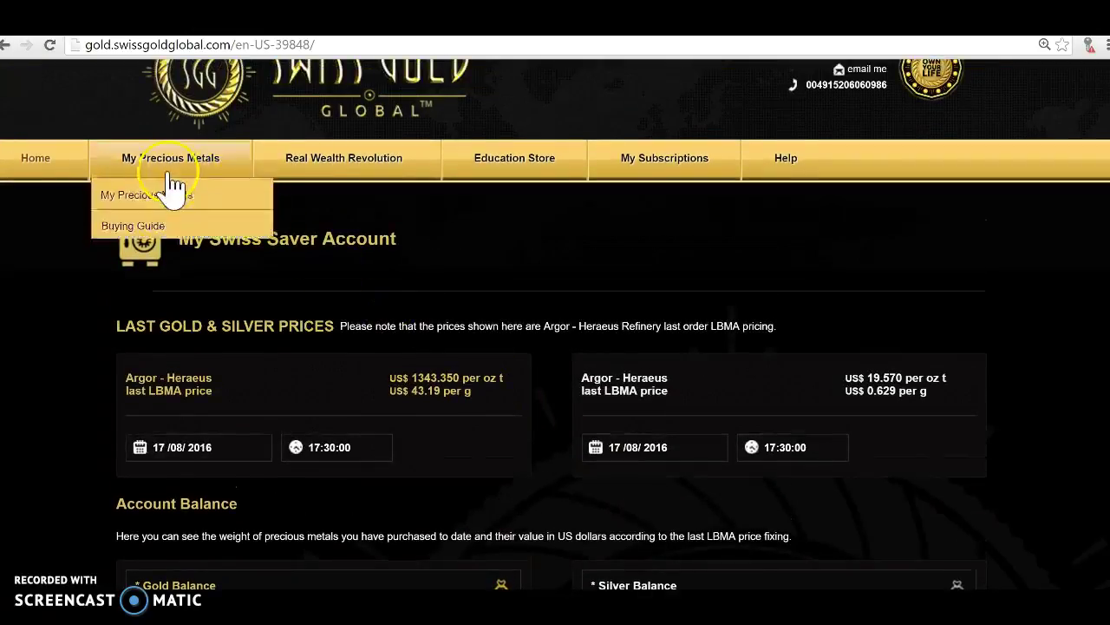
{"action": "left_click", "coordinate": [146, 231]}
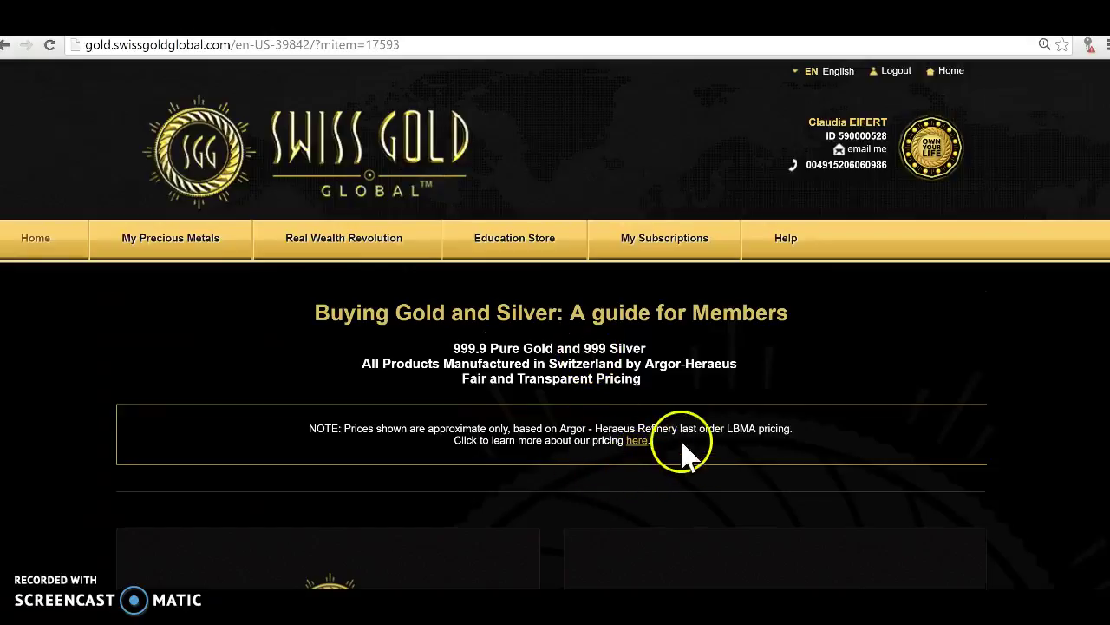
{"action": "scroll", "coordinate": [417, 347], "scroll_direction": "down", "scroll_amount": 4}
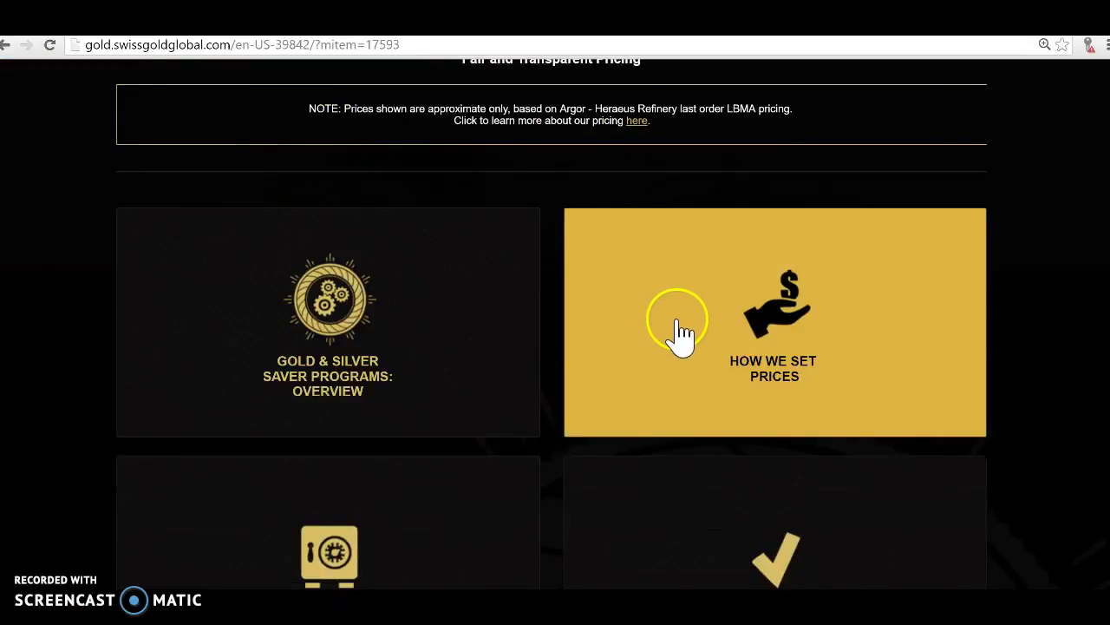
{"action": "scroll", "coordinate": [672, 334], "scroll_direction": "down", "scroll_amount": 1}
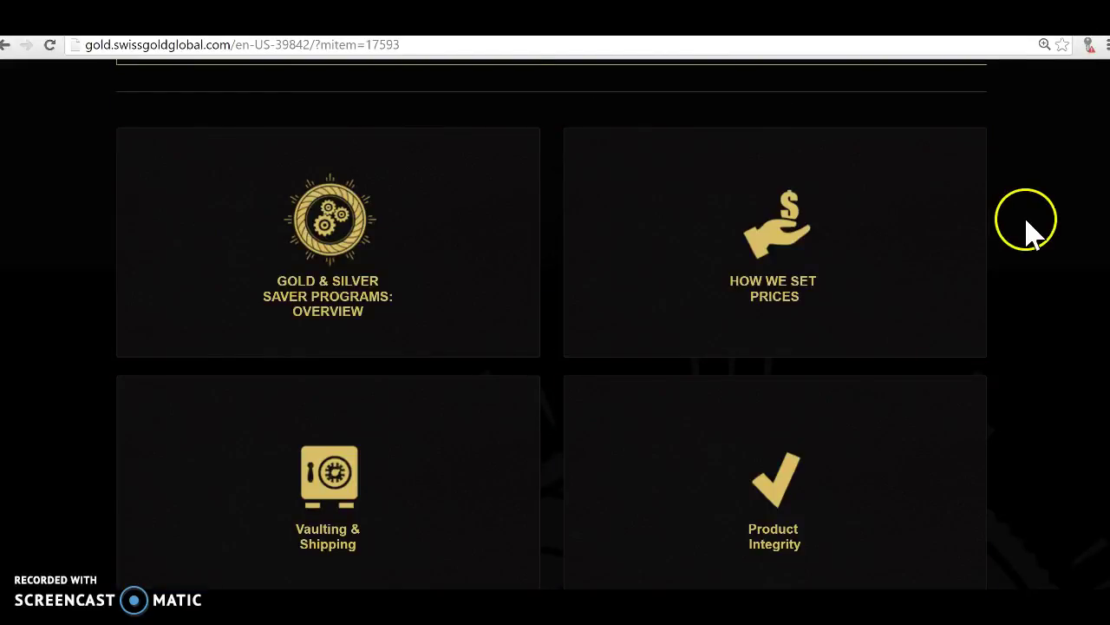
{"action": "scroll", "coordinate": [1026, 232], "scroll_direction": "up", "scroll_amount": 1}
{"action": "scroll", "coordinate": [1026, 233], "scroll_direction": "up", "scroll_amount": 5}
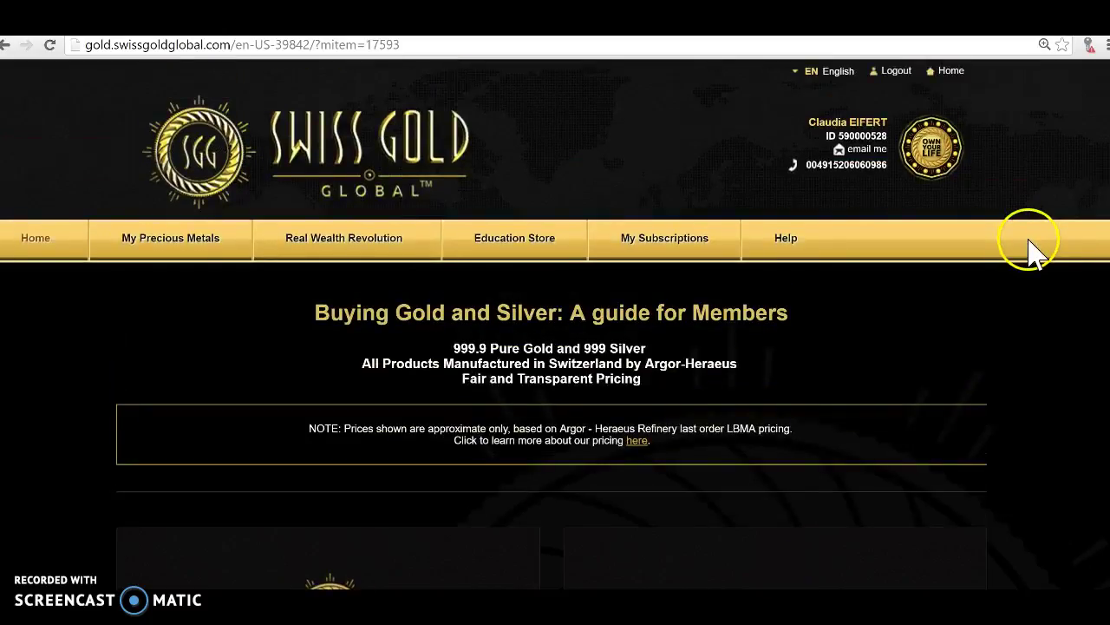